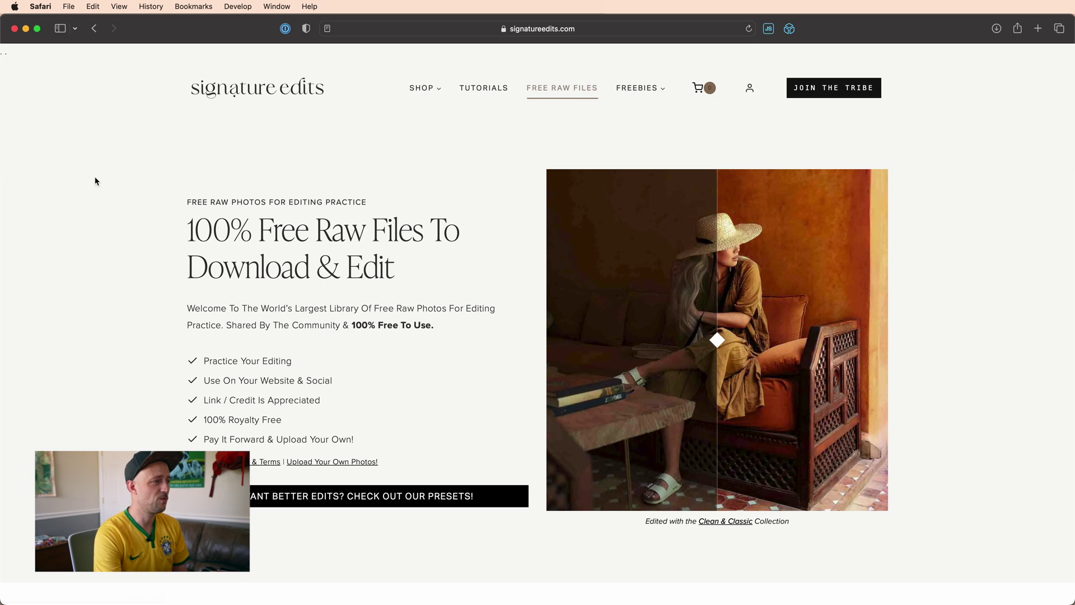
Step: Scroll down the Signature Edits Free Raw Files page to the photo gallery
{"action": "scroll", "coordinate": [130, 178], "scroll_direction": "down", "scroll_amount": 8}
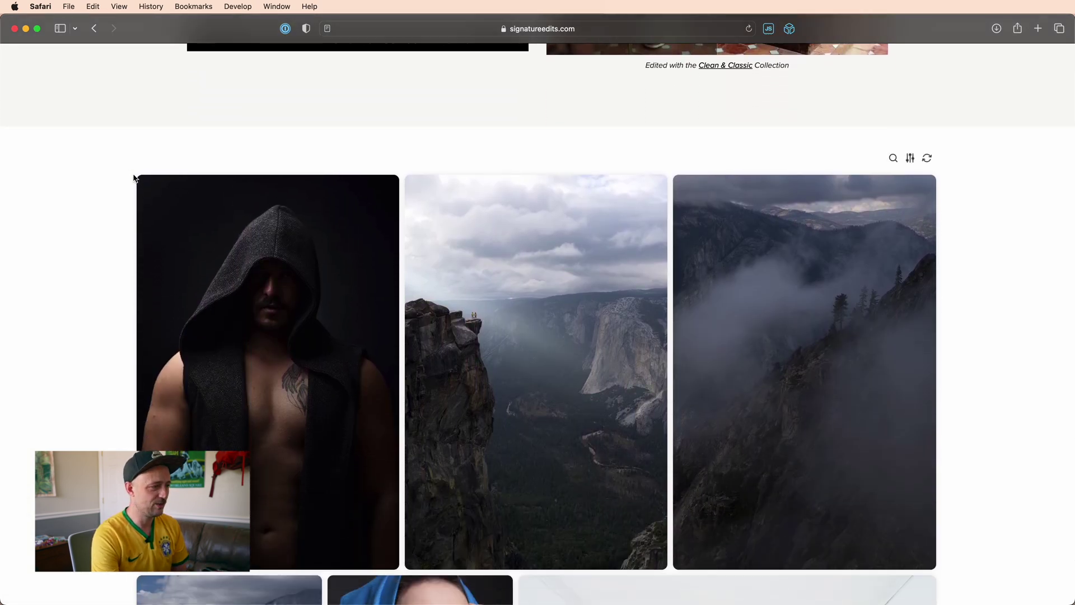
{"action": "scroll", "coordinate": [130, 179], "scroll_direction": "down", "scroll_amount": 2}
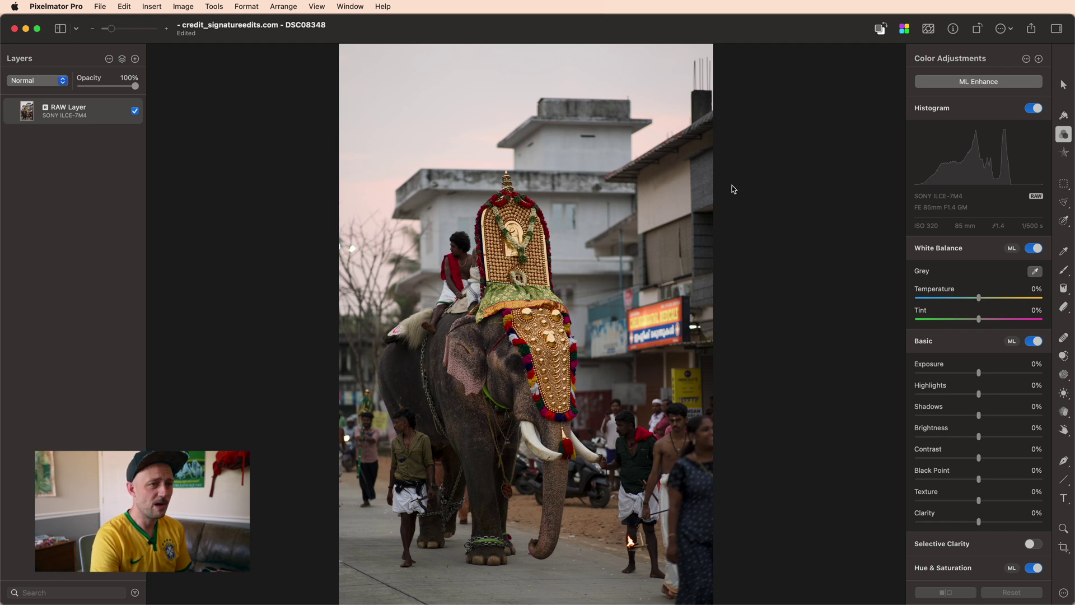
Step: Apply ML Enhance, convert it into a Color Adjustments layer, and select the RAW Layer
{"action": "left_click", "coordinate": [968, 84]}
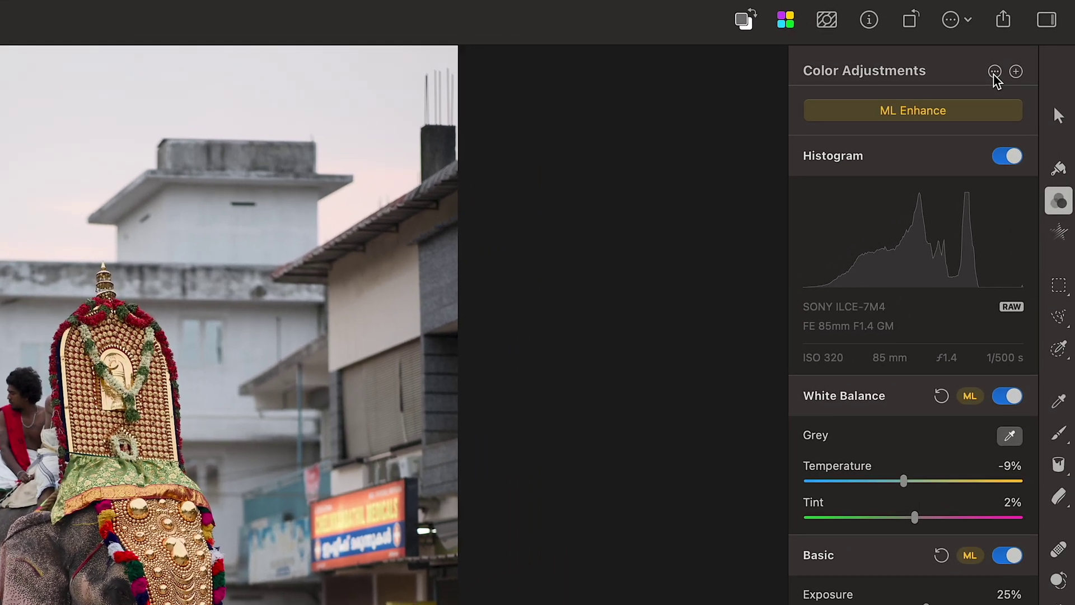
{"action": "left_click", "coordinate": [997, 70]}
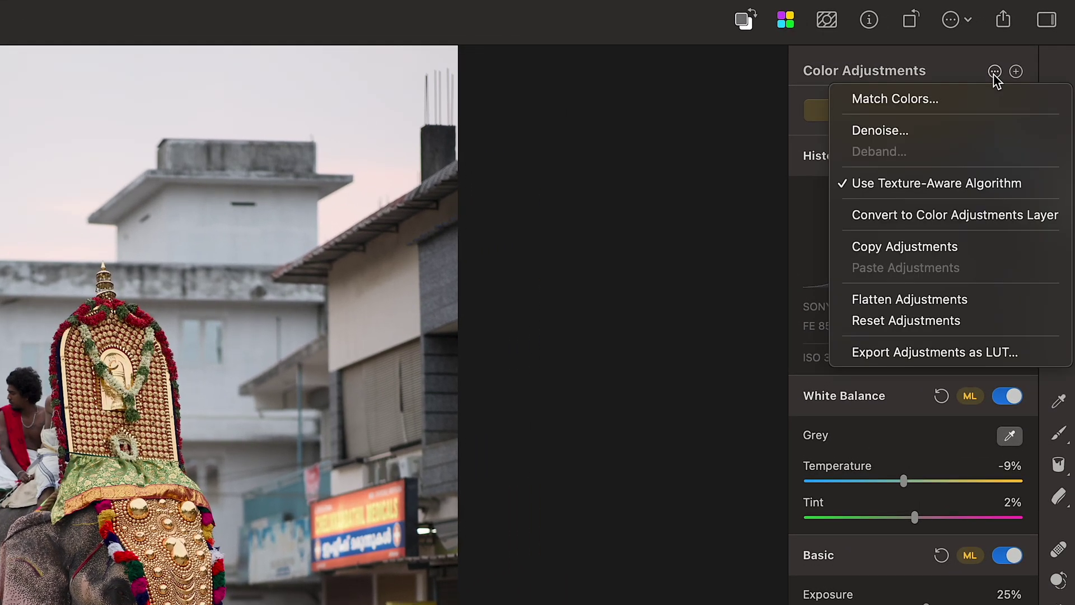
{"action": "left_click", "coordinate": [961, 217]}
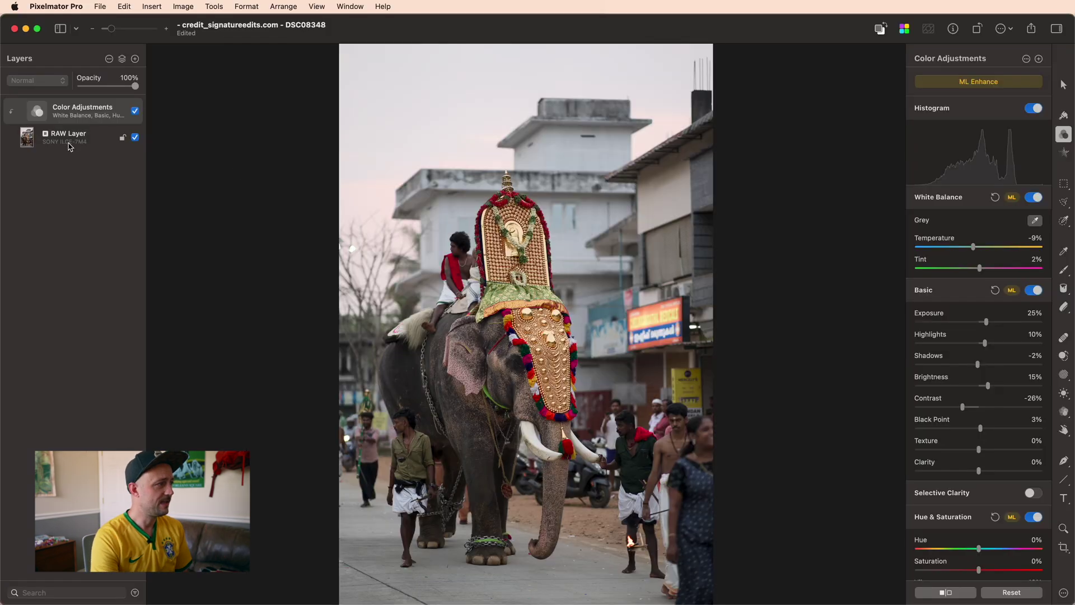
{"action": "left_click", "coordinate": [114, 219]}
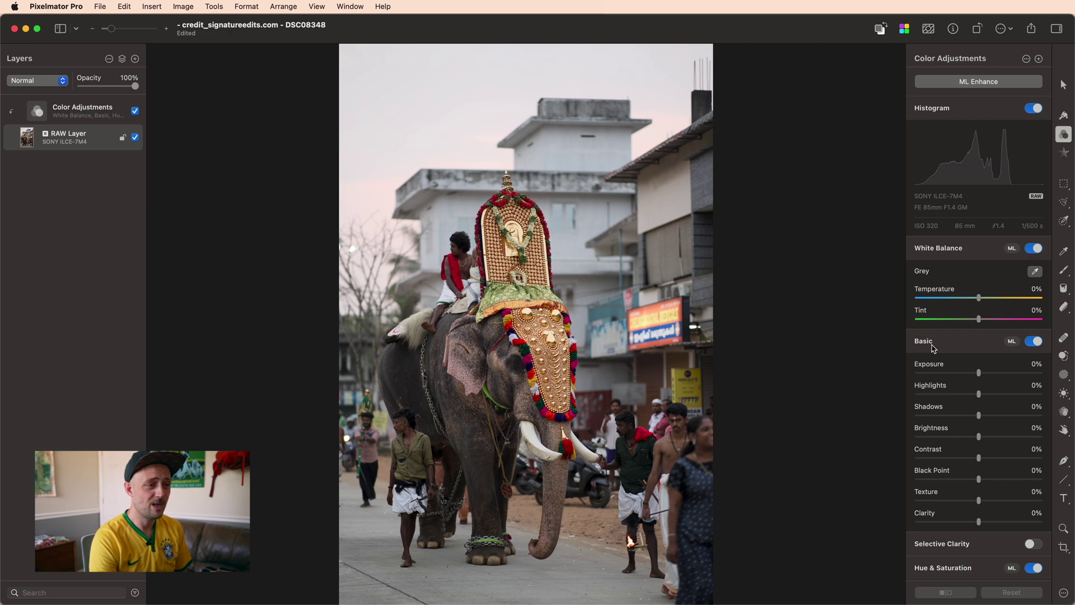
Step: Add Curves points that darken the shadows and brighten the highlights
{"action": "scroll", "coordinate": [933, 348], "scroll_direction": "down", "scroll_amount": 15}
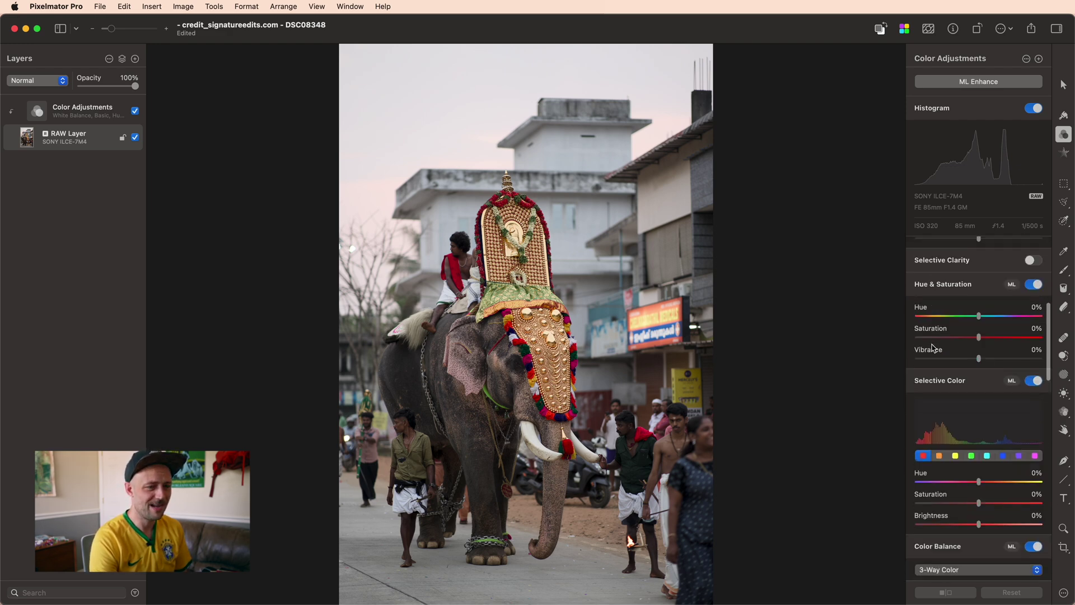
{"action": "scroll", "coordinate": [934, 347], "scroll_direction": "down", "scroll_amount": 3}
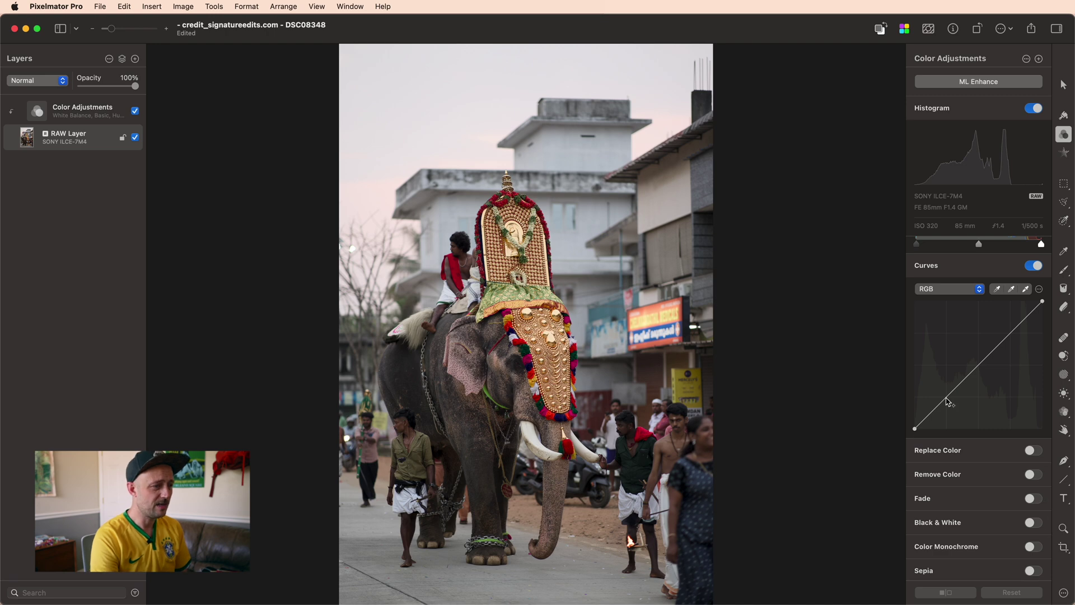
{"action": "left_click_drag", "start_coordinate": [947, 402], "coordinate": [946, 411]}
{"action": "left_click_drag", "start_coordinate": [994, 359], "coordinate": [994, 343]}
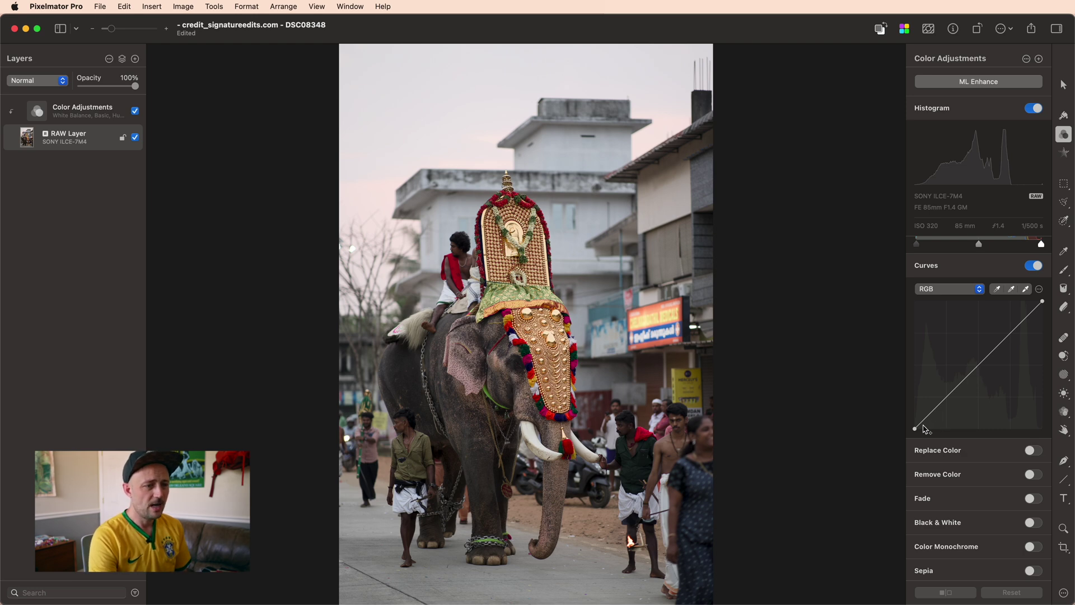
Step: Set the Curves black point to about input 25, then toggle Curves off and on to compare
{"action": "left_click_drag", "start_coordinate": [917, 433], "coordinate": [998, 441]}
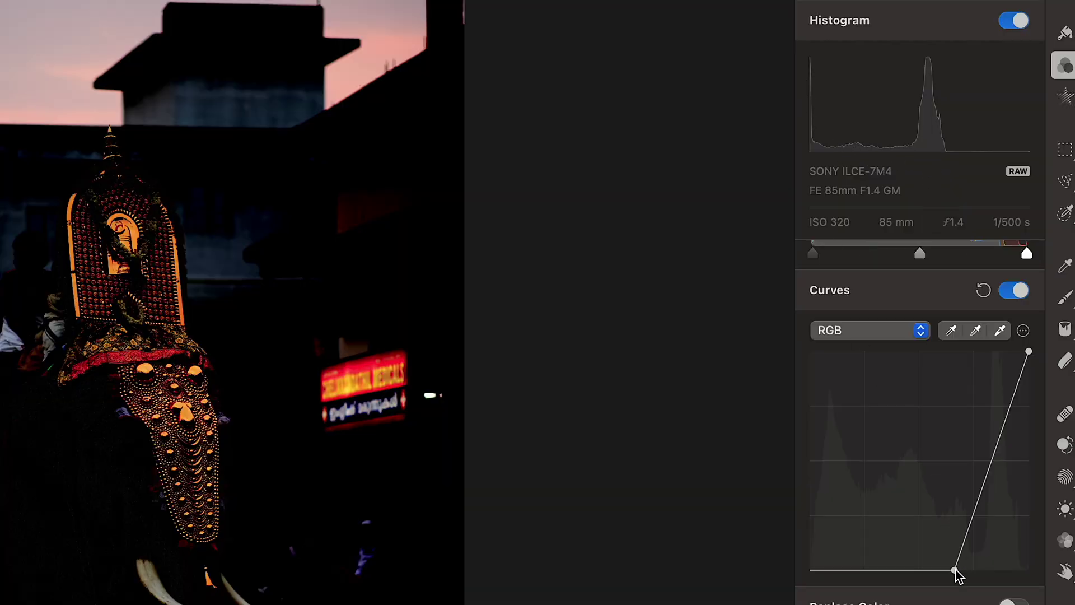
{"action": "left_click_drag", "start_coordinate": [954, 570], "coordinate": [943, 598]}
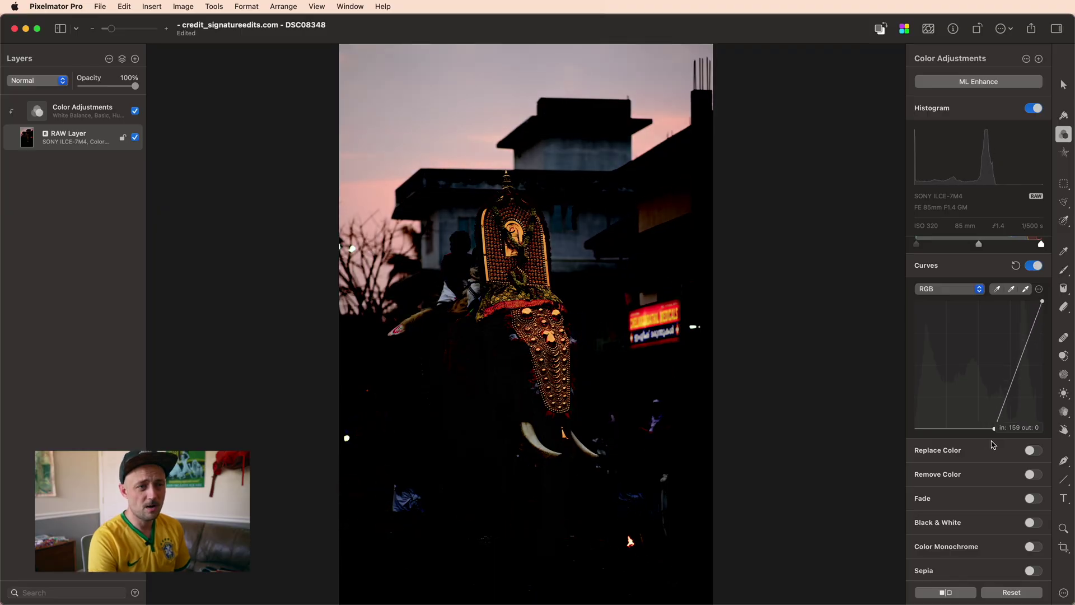
{"action": "left_click_drag", "start_coordinate": [992, 443], "coordinate": [922, 435]}
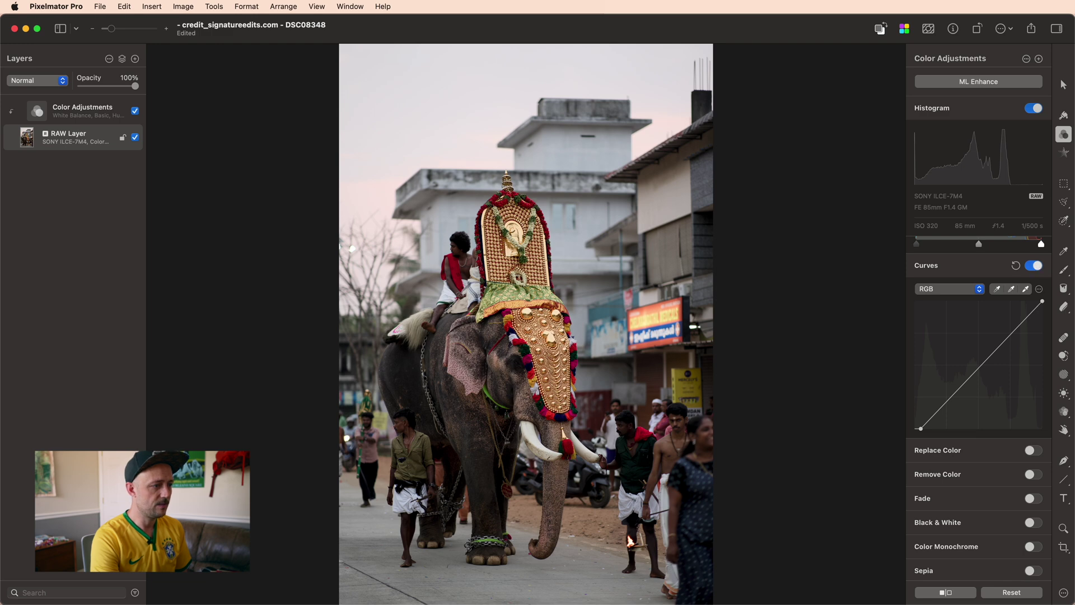
{"action": "left_click", "coordinate": [1034, 265]}
{"action": "left_click", "coordinate": [1034, 266]}
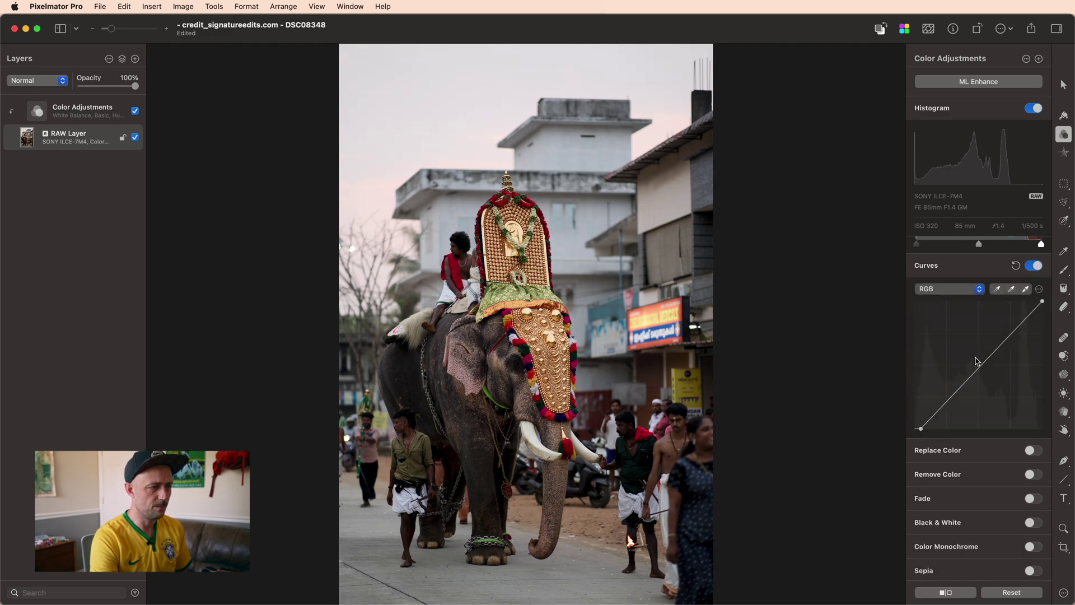
Step: Add a midtone point on the RGB curve and raise it to about in:82, out:143
{"action": "scroll", "coordinate": [974, 370], "scroll_direction": "down", "scroll_amount": 1}
{"action": "left_click_drag", "start_coordinate": [962, 384], "coordinate": [935, 414]}
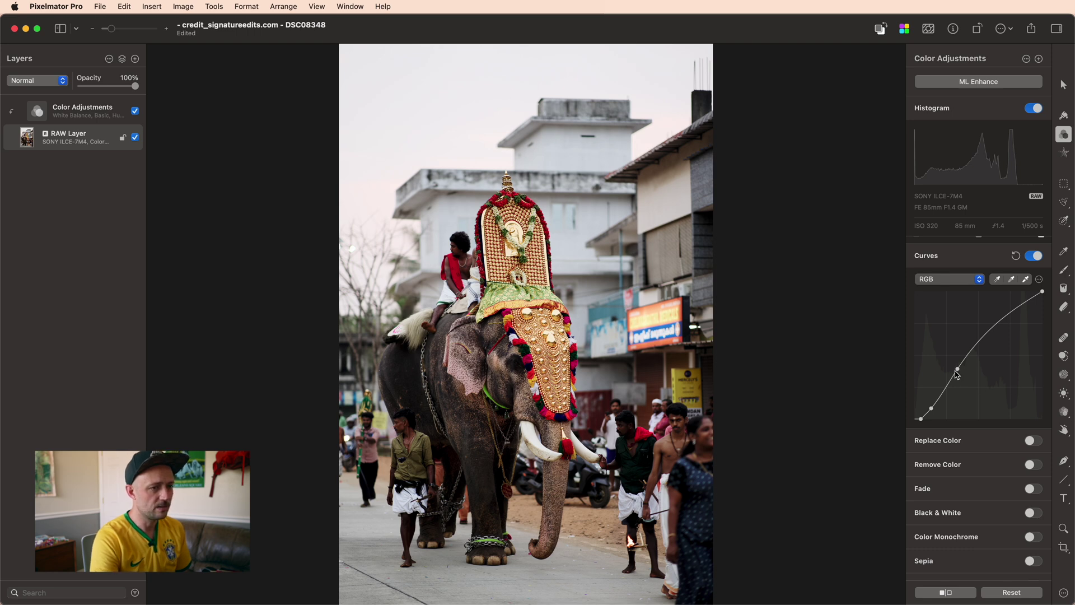
{"action": "mouse_move", "coordinate": [958, 369]}
{"action": "left_mouse_down"}
{"action": "mouse_move", "coordinate": [957, 347]}
{"action": "mouse_move", "coordinate": [964, 365]}
{"action": "left_mouse_up"}
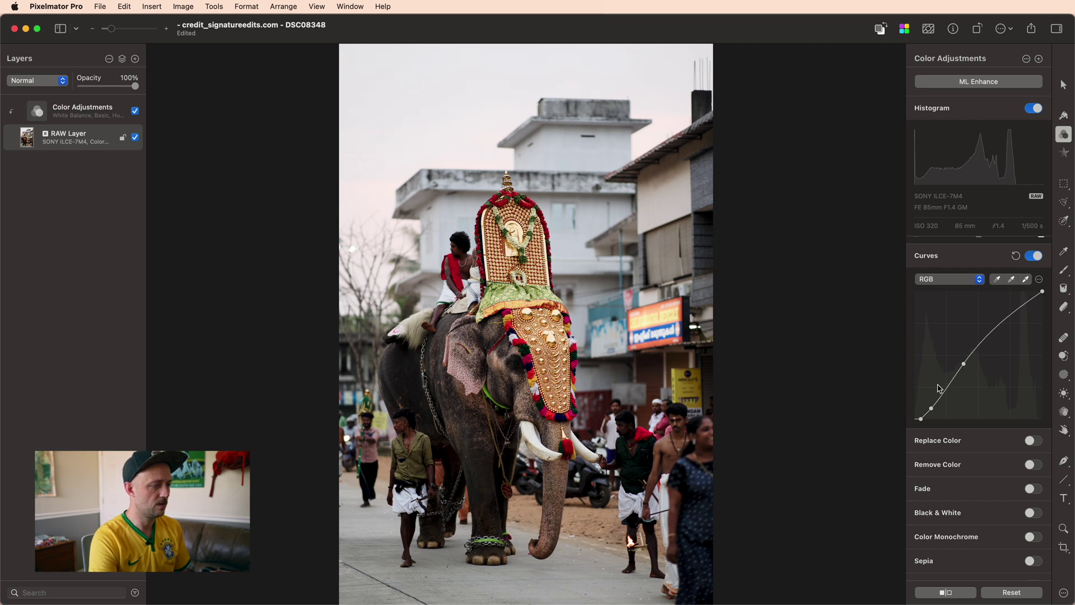
Step: Toggle between the original and edited photo to check the brightened result
{"action": "left_click", "coordinate": [956, 594]}
{"action": "left_click", "coordinate": [956, 594]}
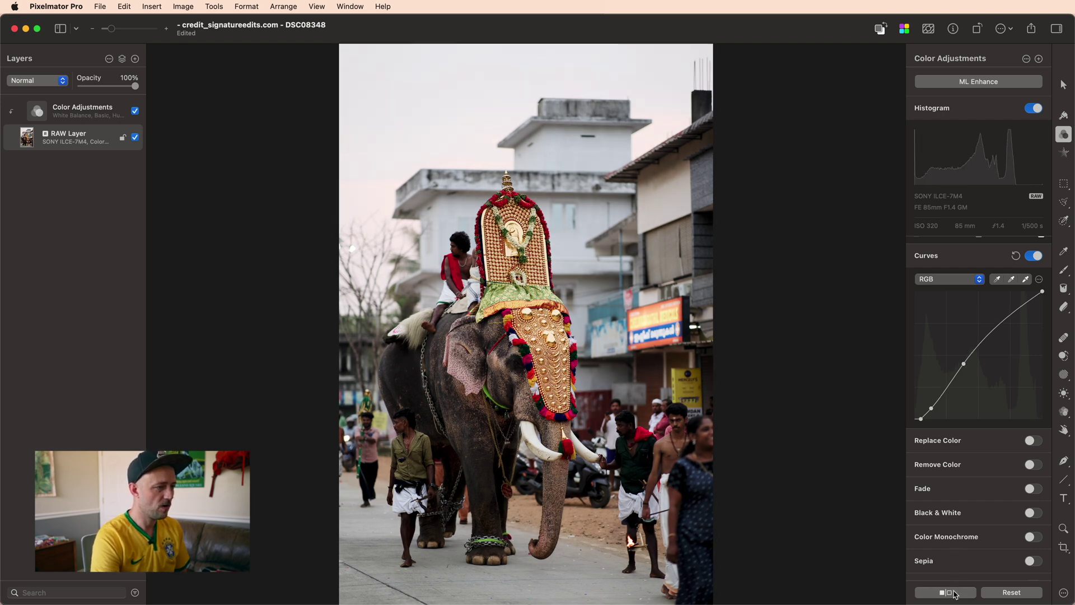
{"action": "left_click", "coordinate": [956, 594]}
{"action": "left_click", "coordinate": [955, 594]}
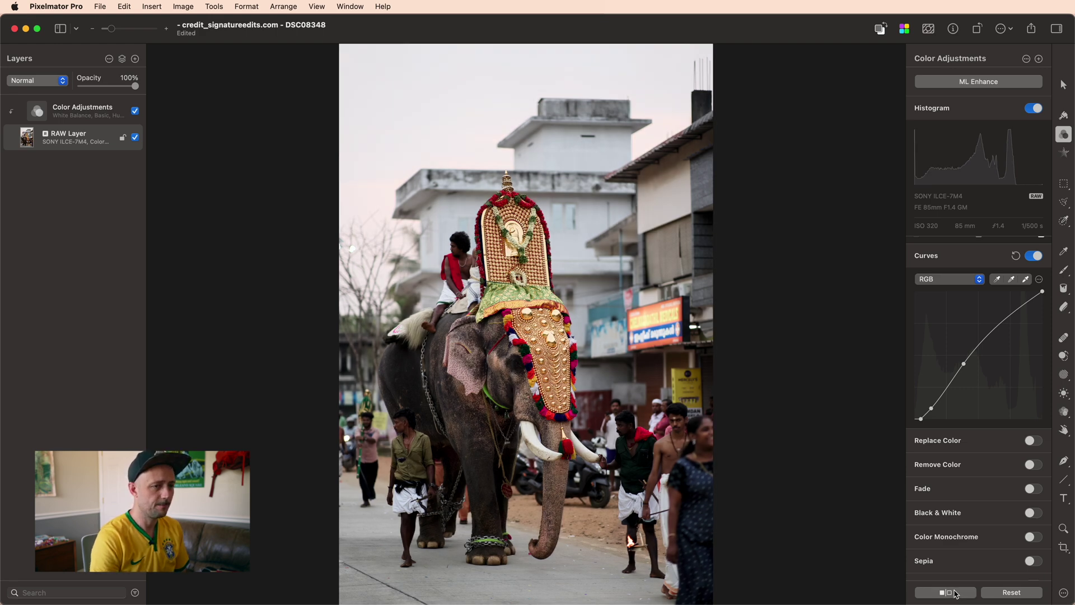
Step: Fully desaturate the blues in Selective Color
{"action": "scroll", "coordinate": [928, 360], "scroll_direction": "down", "scroll_amount": 15}
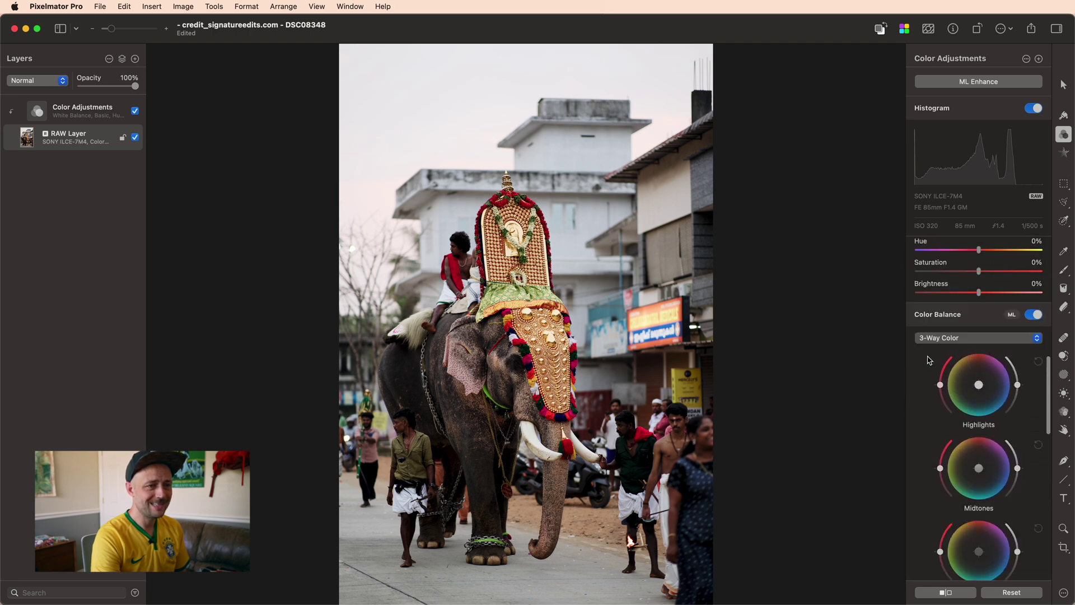
{"action": "scroll", "coordinate": [928, 360], "scroll_direction": "up", "scroll_amount": 8}
{"action": "scroll", "coordinate": [927, 360], "scroll_direction": "down", "scroll_amount": 2}
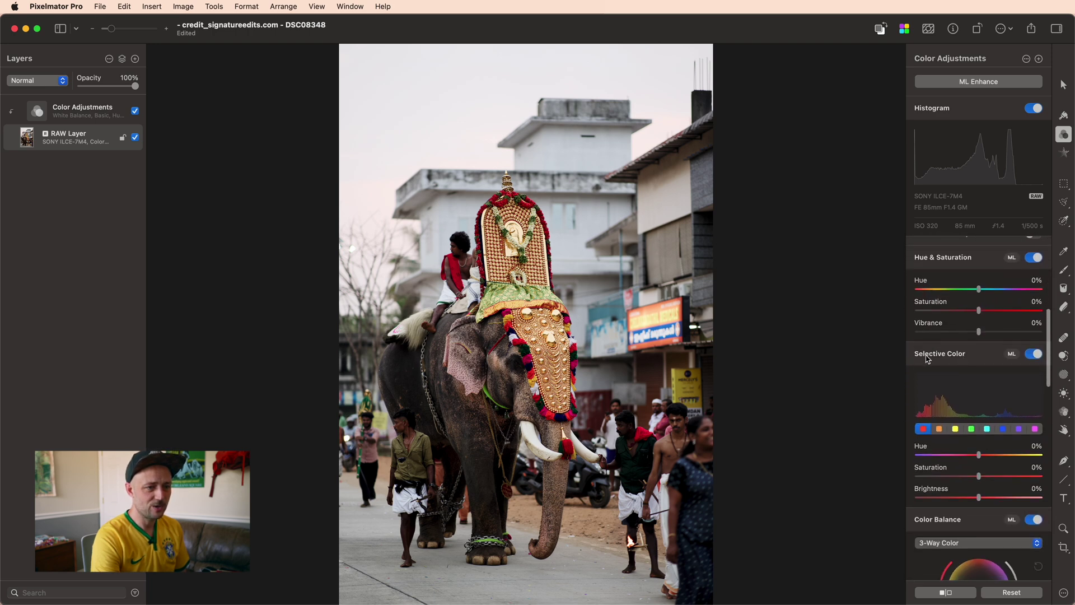
{"action": "scroll", "coordinate": [935, 359], "scroll_direction": "down", "scroll_amount": 4}
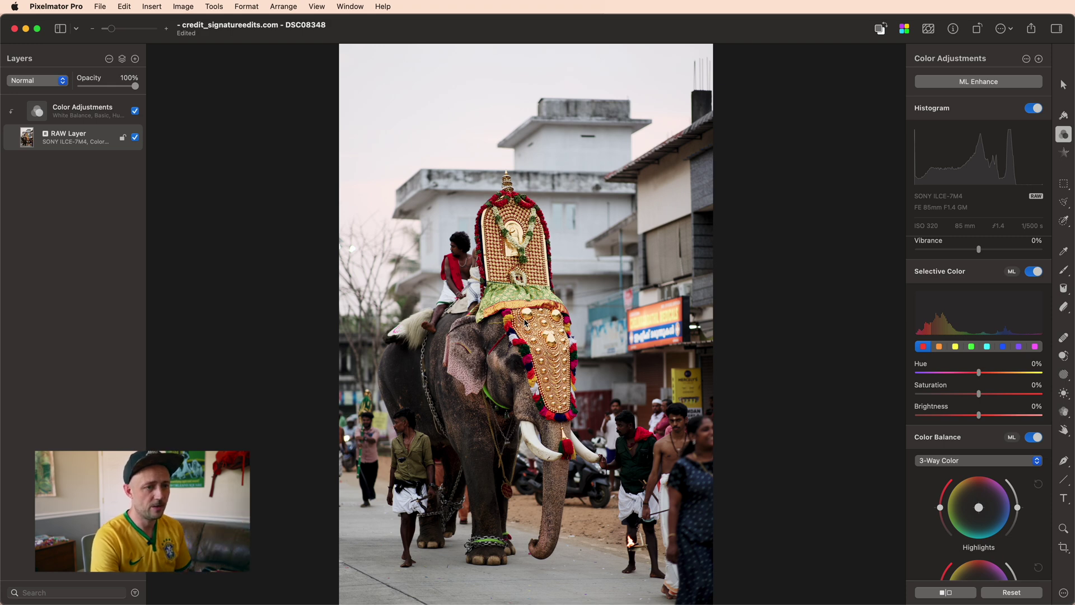
{"action": "left_click", "coordinate": [1002, 346]}
{"action": "scroll", "coordinate": [982, 387], "scroll_direction": "down", "scroll_amount": 2}
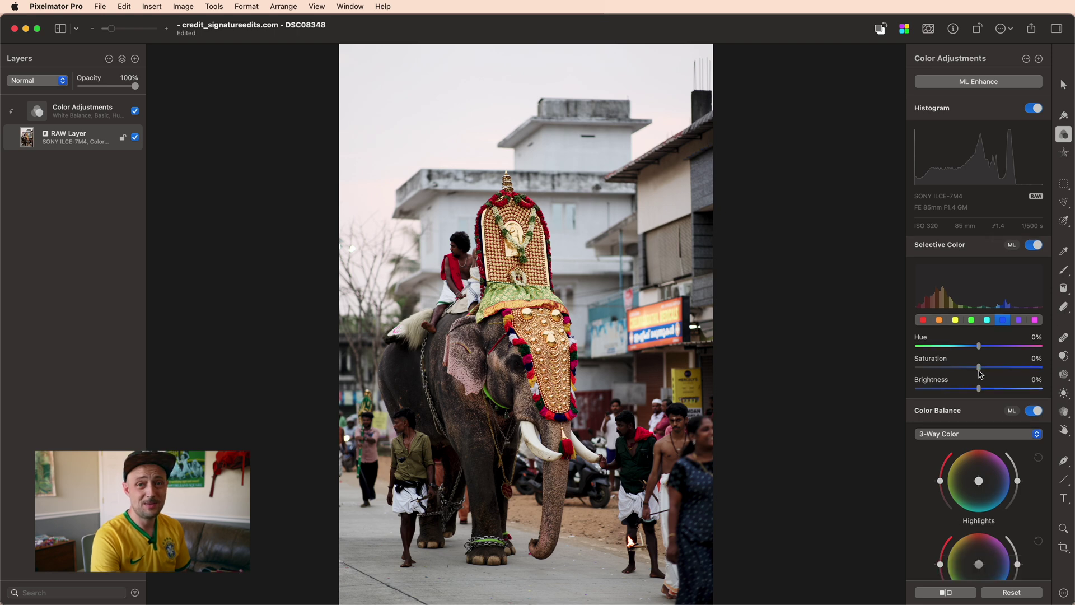
{"action": "left_click_drag", "start_coordinate": [980, 372], "coordinate": [901, 375]}
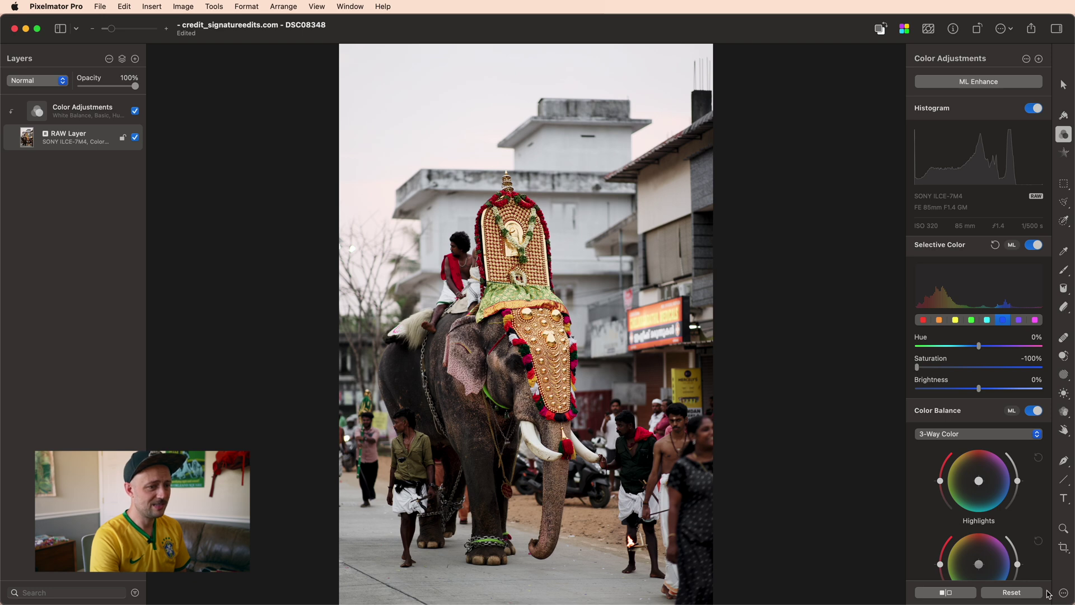
Step: Compare the desaturated blues against the original colours
{"action": "left_click", "coordinate": [954, 593]}
{"action": "left_click", "coordinate": [954, 593]}
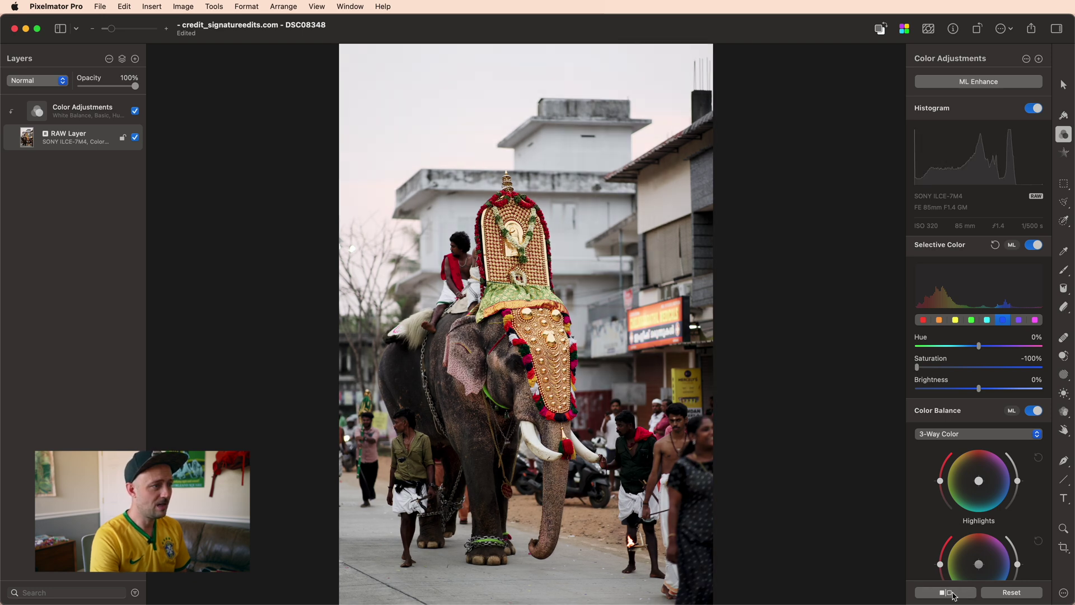
{"action": "left_click", "coordinate": [955, 594]}
{"action": "left_click", "coordinate": [954, 593]}
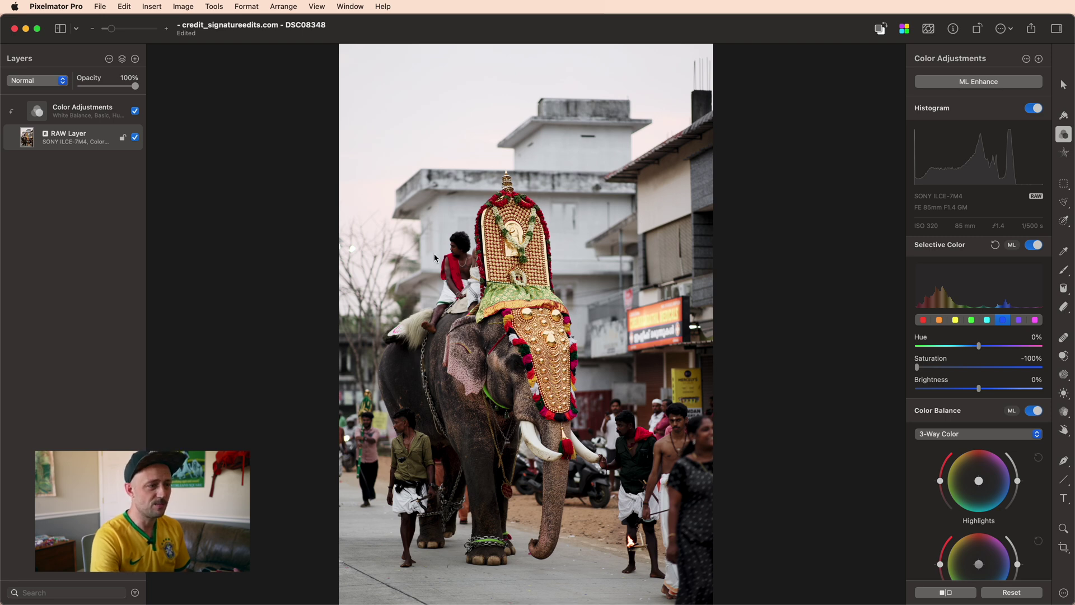
Step: Cut cyan saturation to -54%, then set greens to -67% saturation and -100% brightness
{"action": "left_click", "coordinate": [986, 320]}
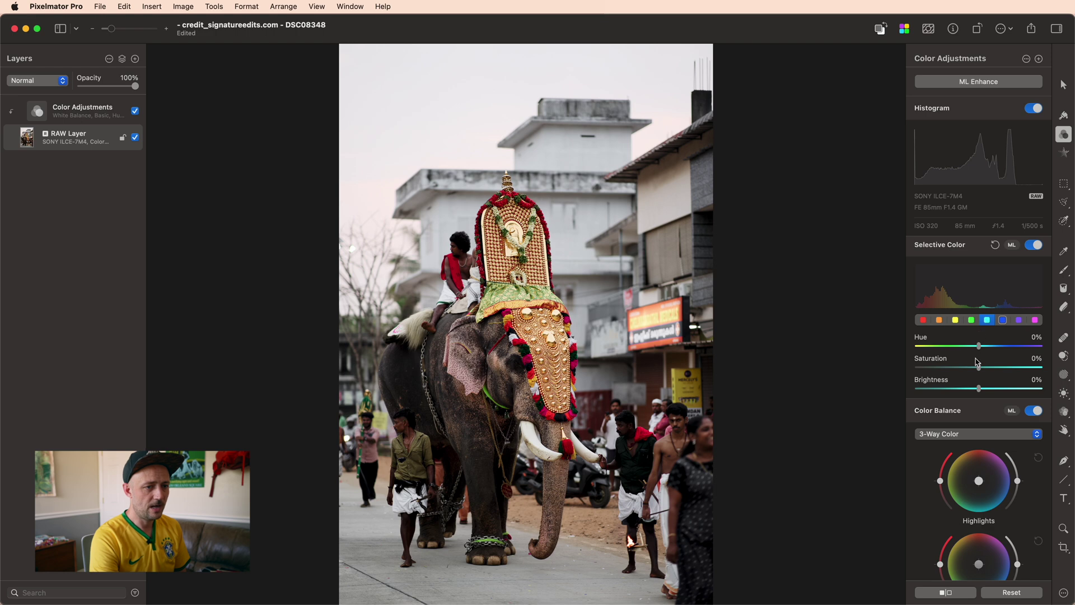
{"action": "left_click_drag", "start_coordinate": [979, 368], "coordinate": [905, 373]}
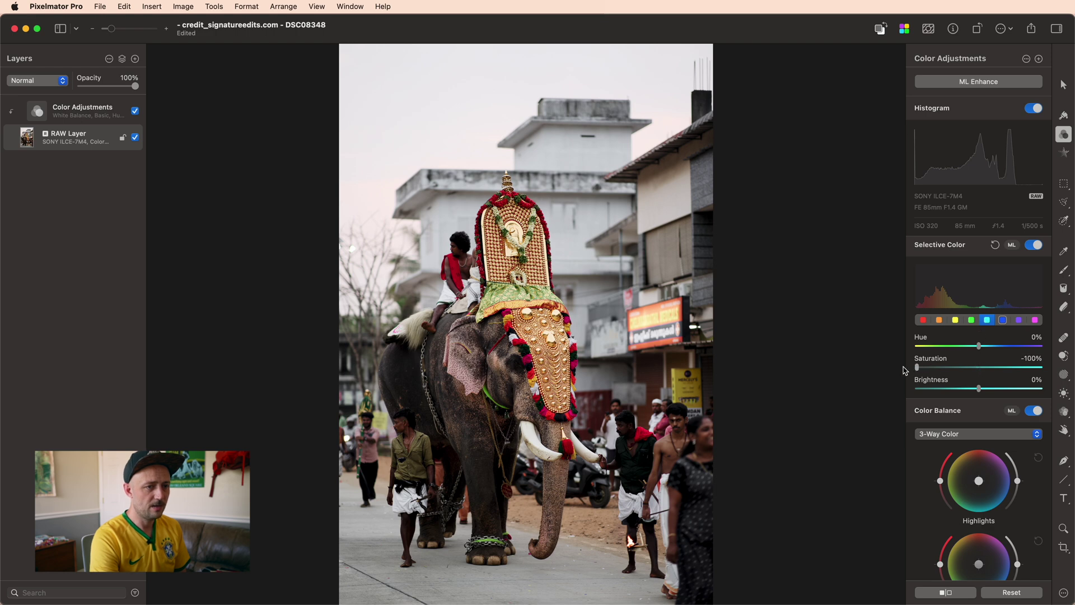
{"action": "left_click", "coordinate": [972, 320]}
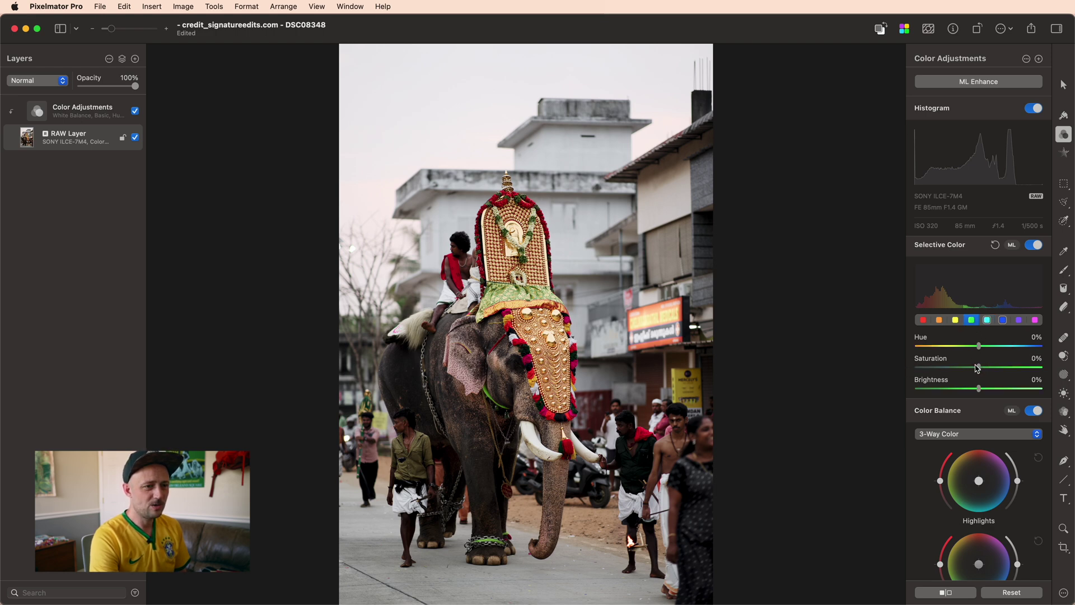
{"action": "left_click_drag", "start_coordinate": [978, 367], "coordinate": [933, 370]}
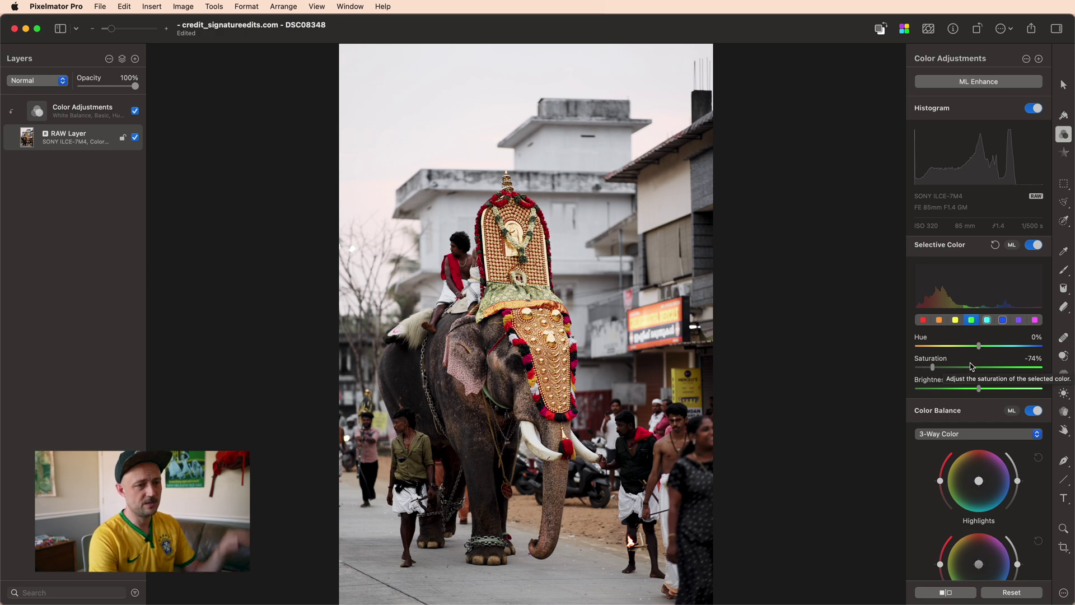
{"action": "left_click_drag", "start_coordinate": [932, 371], "coordinate": [881, 394]}
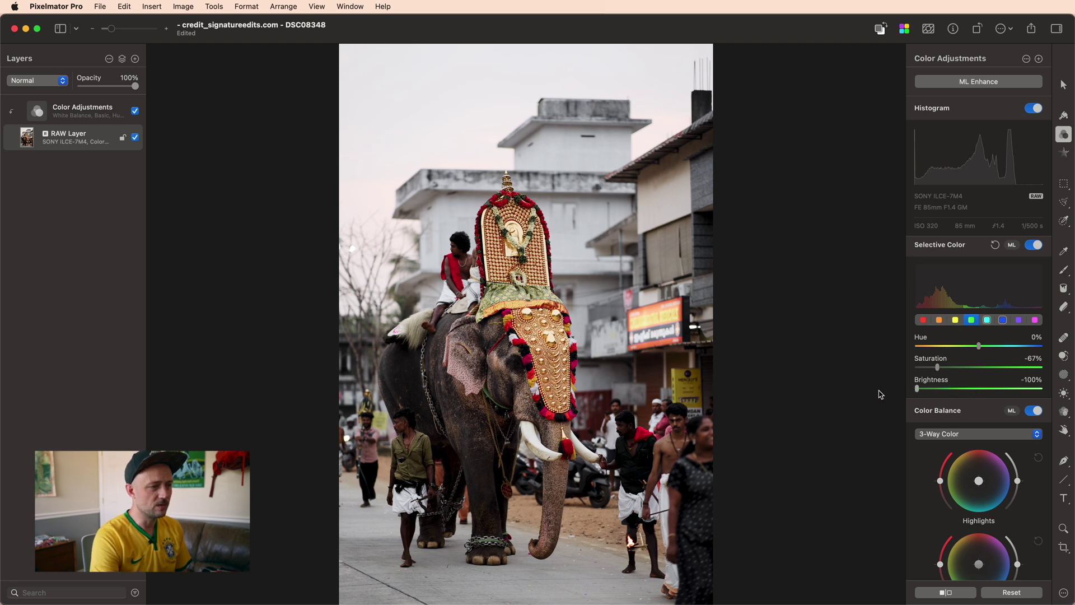
{"action": "left_click", "coordinate": [955, 593]}
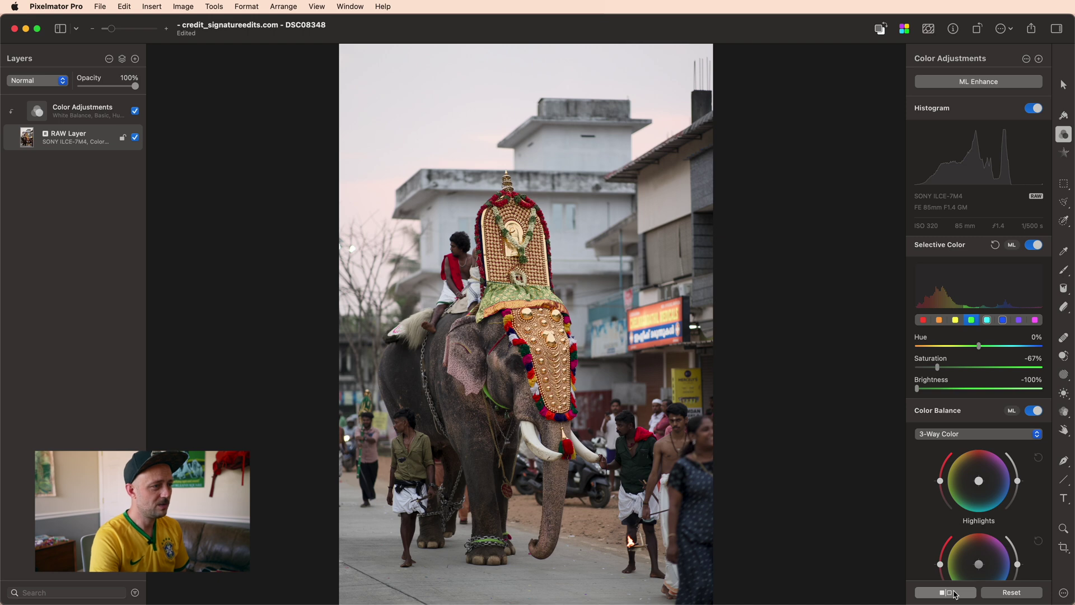
{"action": "left_click", "coordinate": [955, 592]}
{"action": "left_click", "coordinate": [955, 594]}
{"action": "left_click", "coordinate": [955, 594]}
{"action": "left_click", "coordinate": [955, 594]}
{"action": "left_click", "coordinate": [955, 593]}
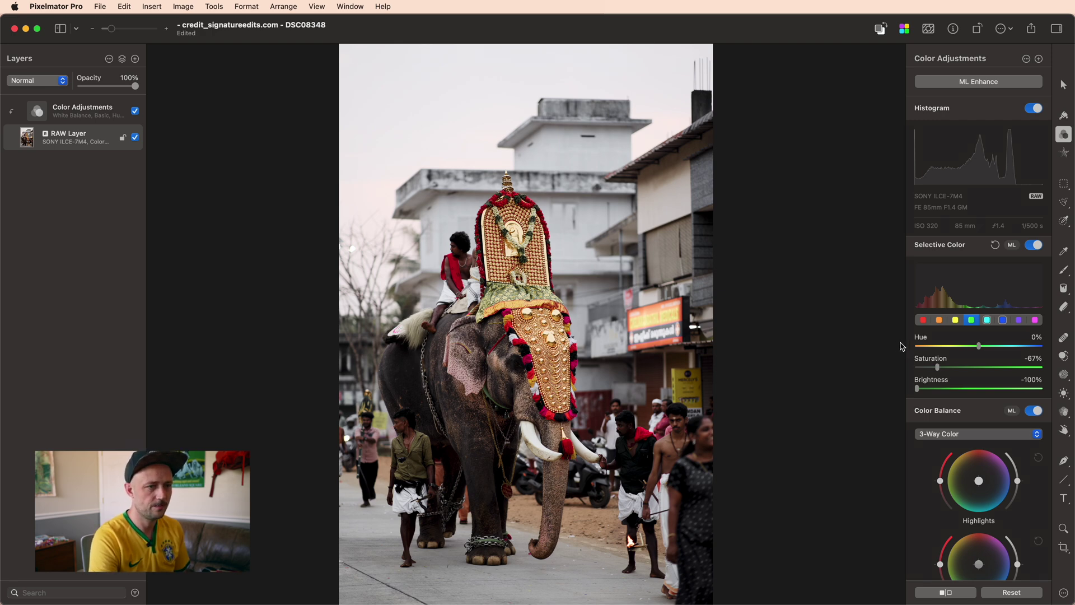
Step: Set purples to -100% saturation and magentas to -22% saturation with a 2% hue shift
{"action": "left_click", "coordinate": [1020, 322]}
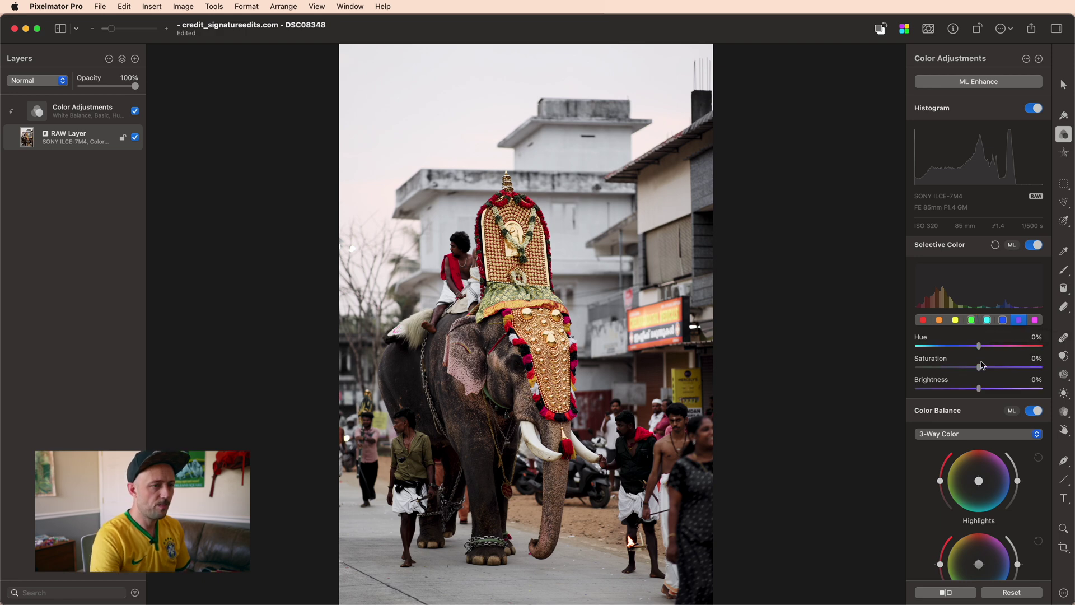
{"action": "mouse_move", "coordinate": [980, 369]}
{"action": "left_mouse_down"}
{"action": "mouse_move", "coordinate": [901, 370]}
{"action": "mouse_move", "coordinate": [976, 370]}
{"action": "mouse_move", "coordinate": [965, 370]}
{"action": "left_mouse_up"}
{"action": "left_click", "coordinate": [1034, 320]}
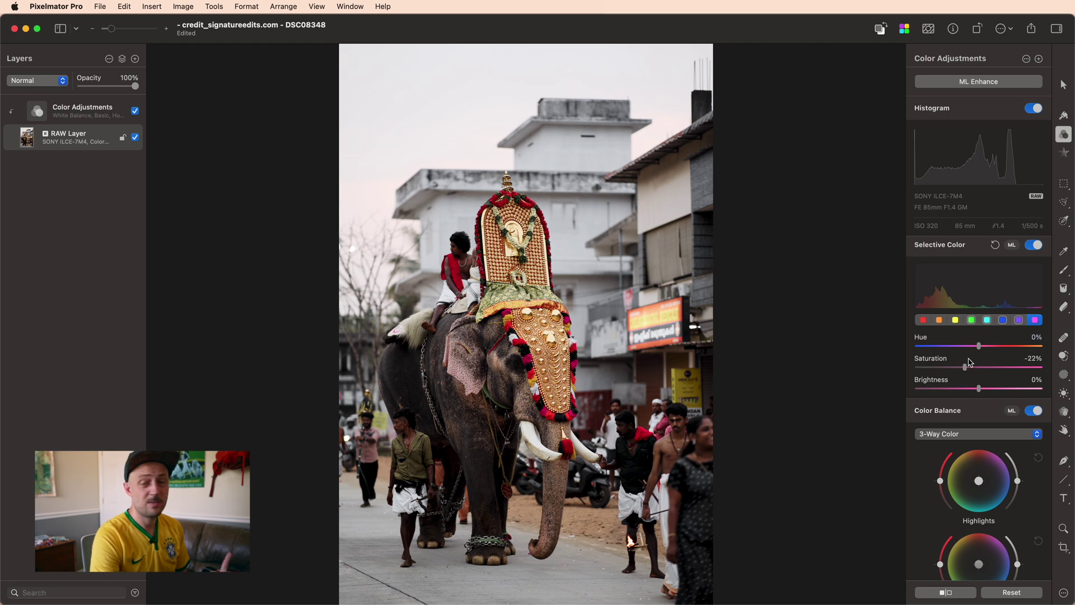
{"action": "left_click_drag", "start_coordinate": [985, 346], "coordinate": [988, 350]}
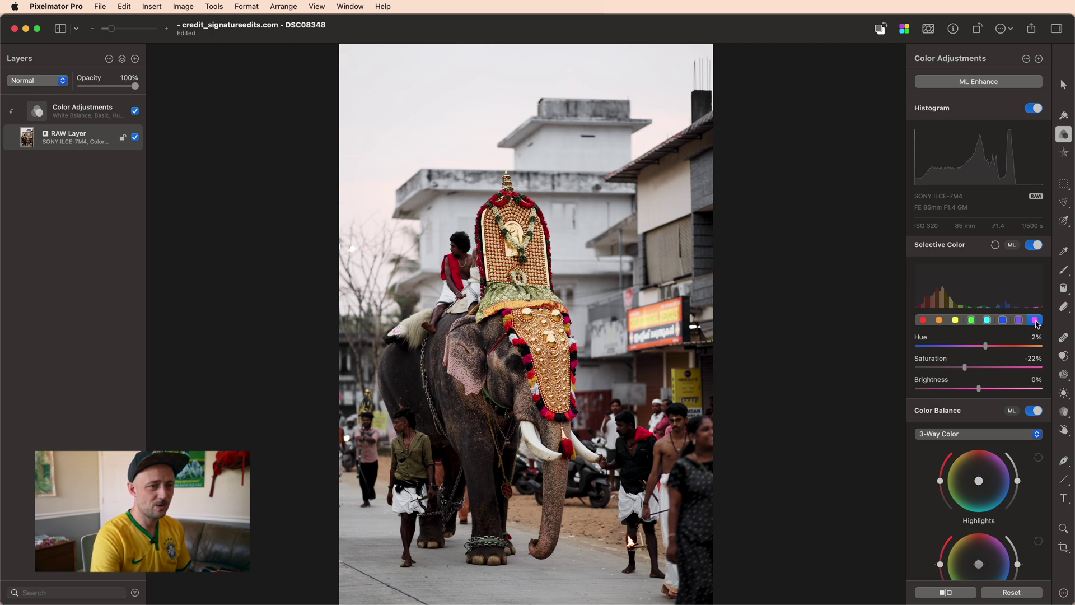
Step: After trying the red and orange swatches, shift the yellows' hue to -9%
{"action": "left_click", "coordinate": [923, 320]}
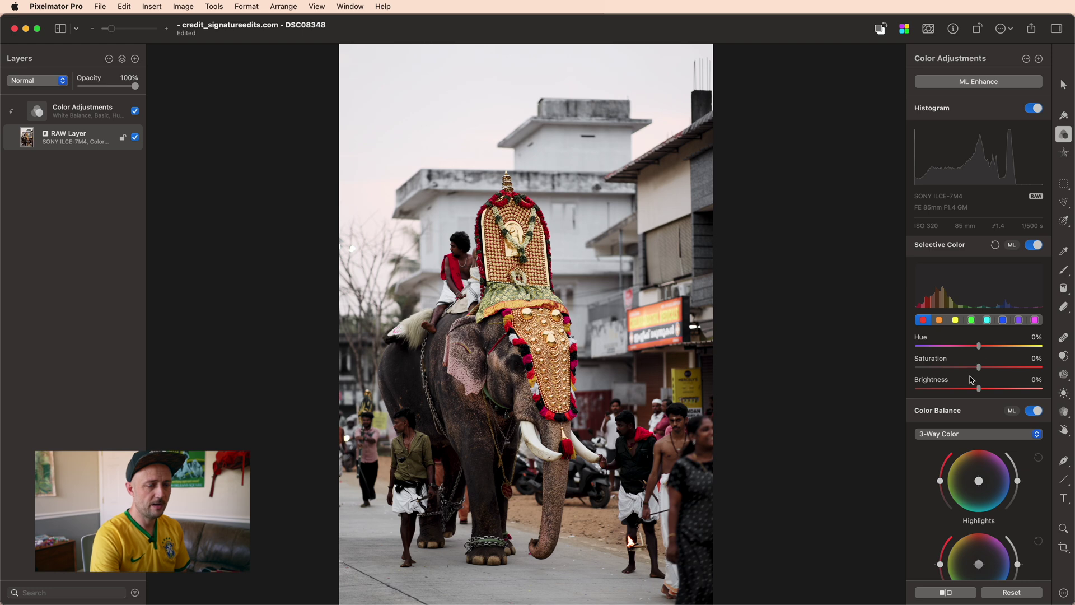
{"action": "left_click", "coordinate": [940, 323]}
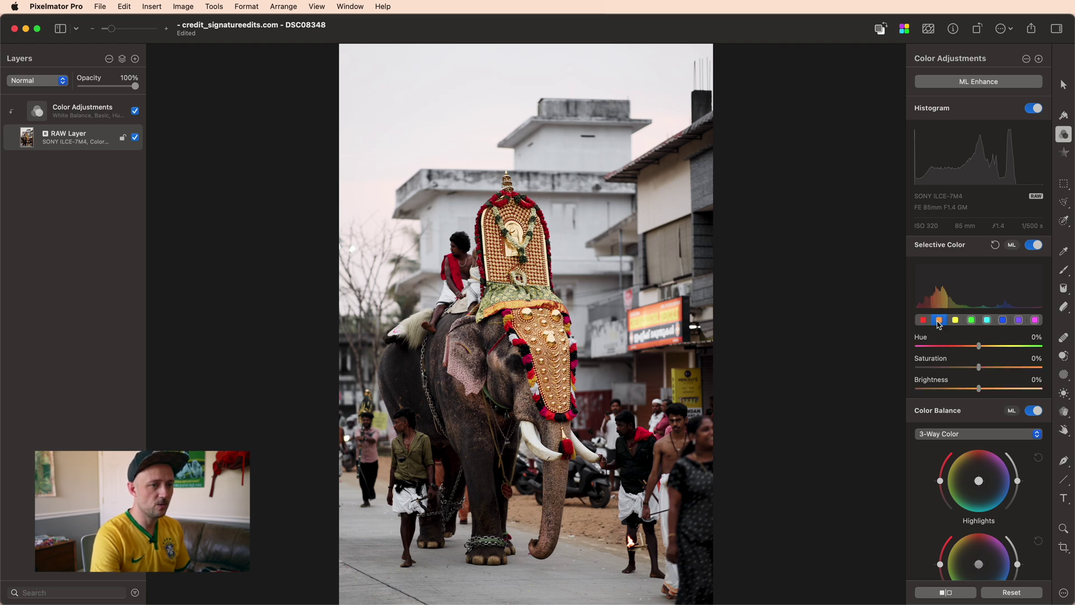
{"action": "mouse_move", "coordinate": [979, 348]}
{"action": "left_mouse_down"}
{"action": "mouse_move", "coordinate": [909, 347]}
{"action": "mouse_move", "coordinate": [961, 350]}
{"action": "left_mouse_up"}
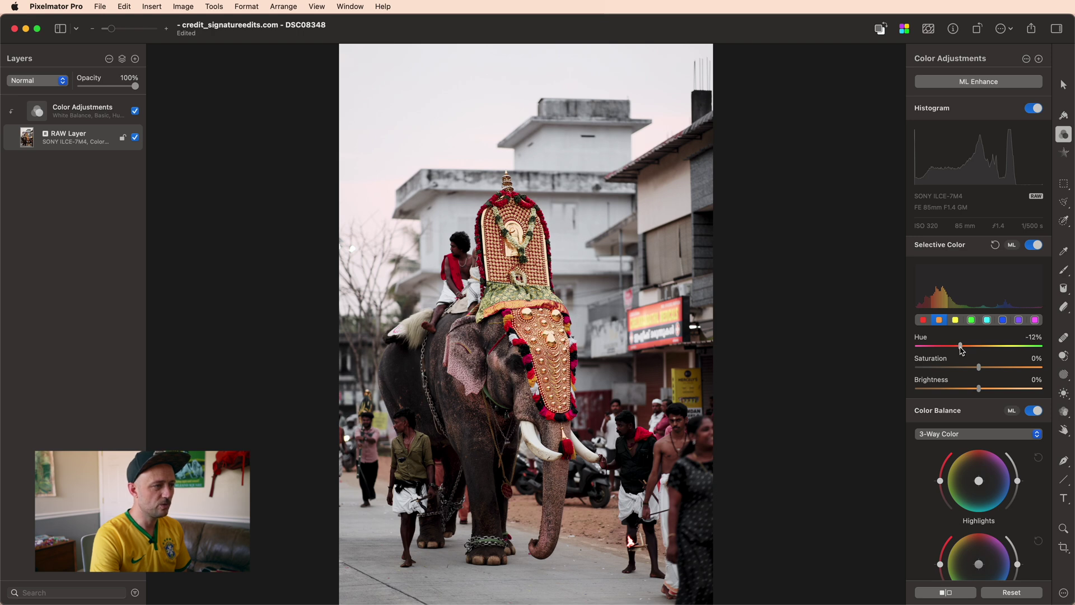
{"action": "left_click", "coordinate": [957, 322]}
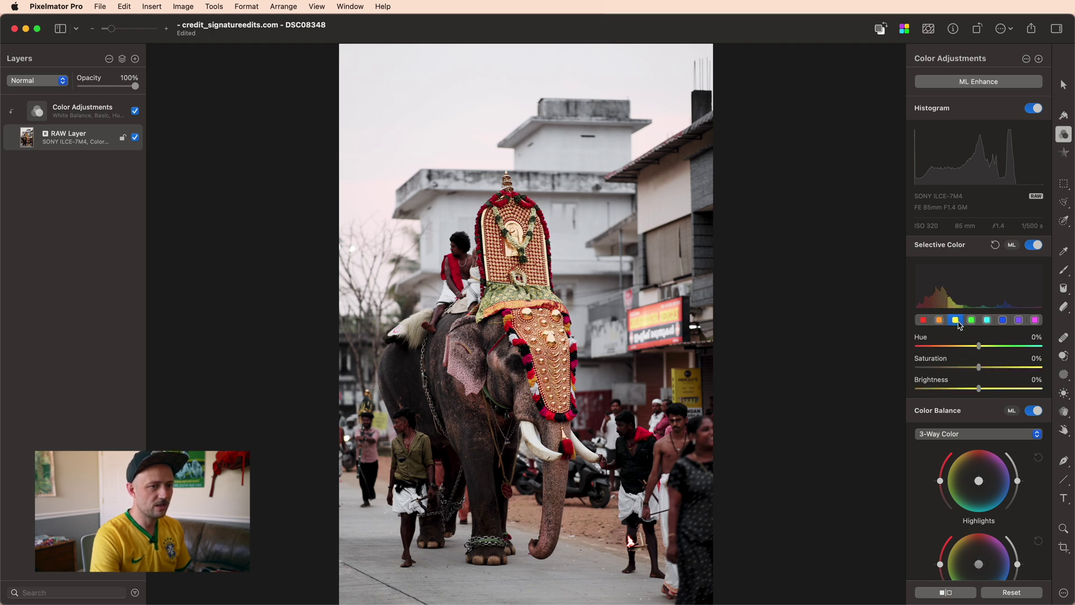
{"action": "left_click_drag", "start_coordinate": [980, 348], "coordinate": [963, 348]}
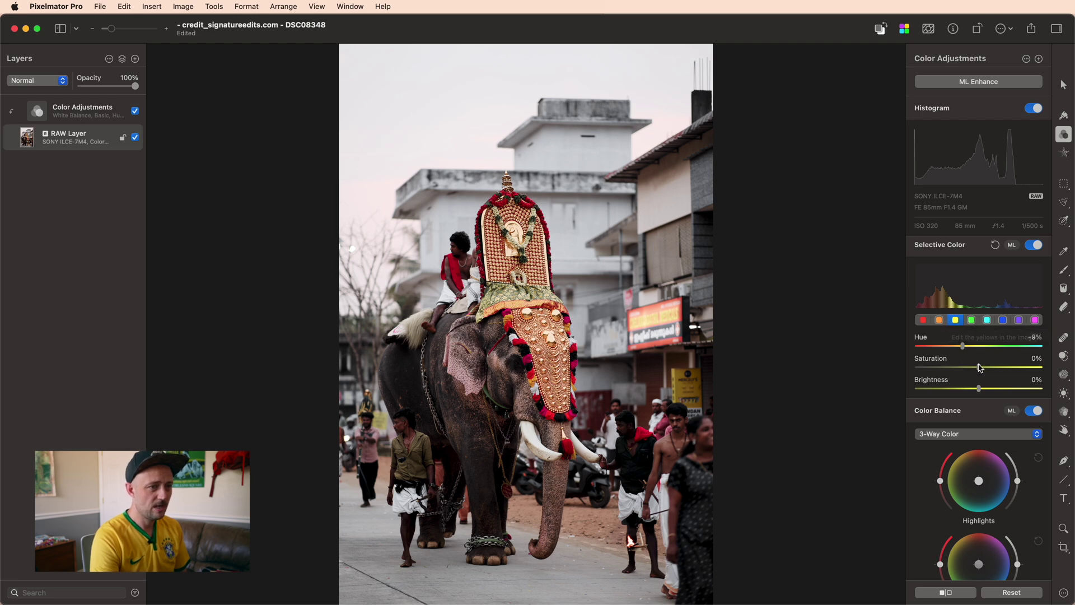
Step: In Selective Color, set yellow saturation to -32% and yellow brightness to 57%
{"action": "left_click_drag", "start_coordinate": [979, 367], "coordinate": [904, 367]}
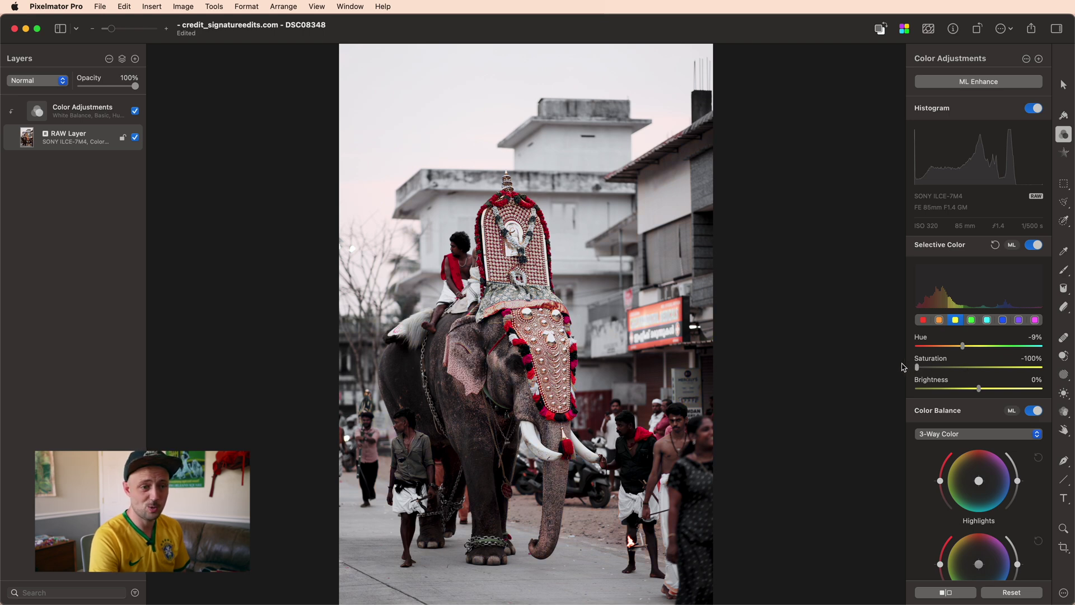
{"action": "left_click_drag", "start_coordinate": [903, 367], "coordinate": [1023, 389]}
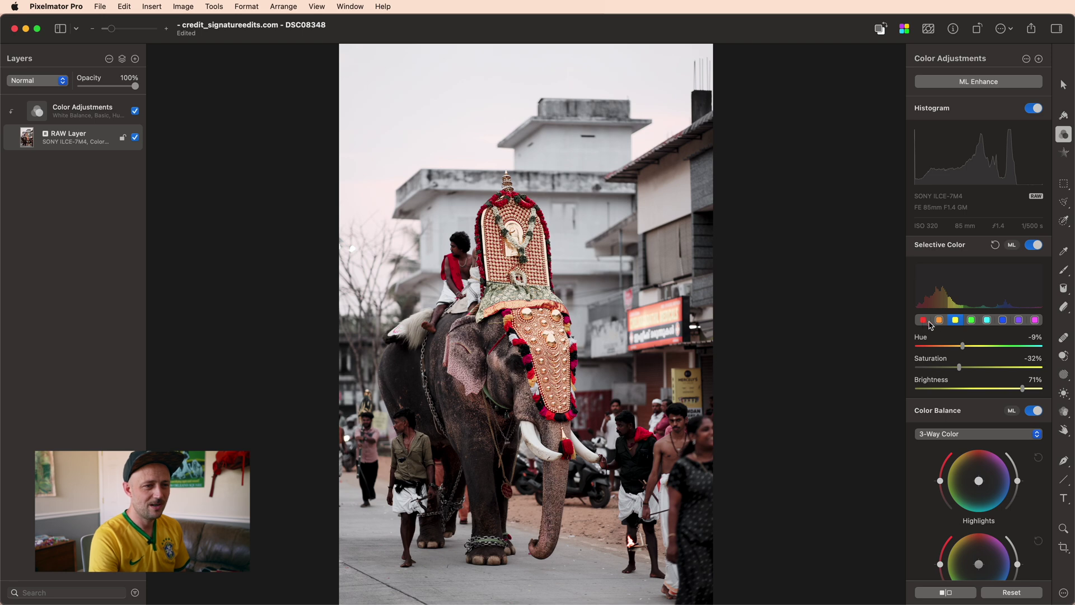
{"action": "mouse_move", "coordinate": [1022, 389]}
{"action": "left_mouse_down"}
{"action": "mouse_move", "coordinate": [986, 392]}
{"action": "mouse_move", "coordinate": [1013, 392]}
{"action": "left_mouse_up"}
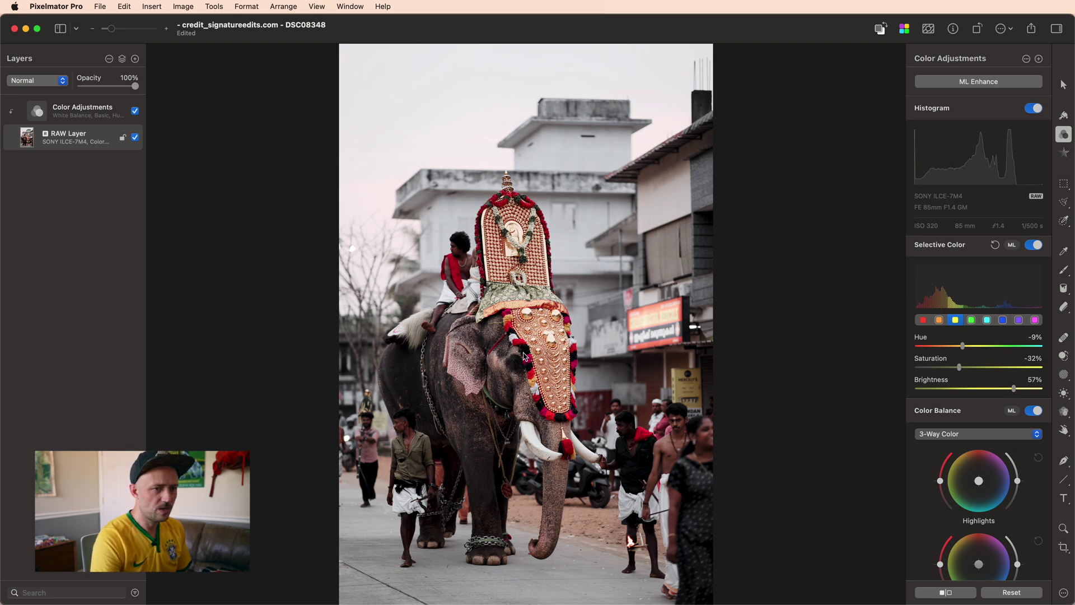
Step: Raise magenta brightness to 49% and compare the edit against the unedited original
{"action": "left_click", "coordinate": [1034, 320]}
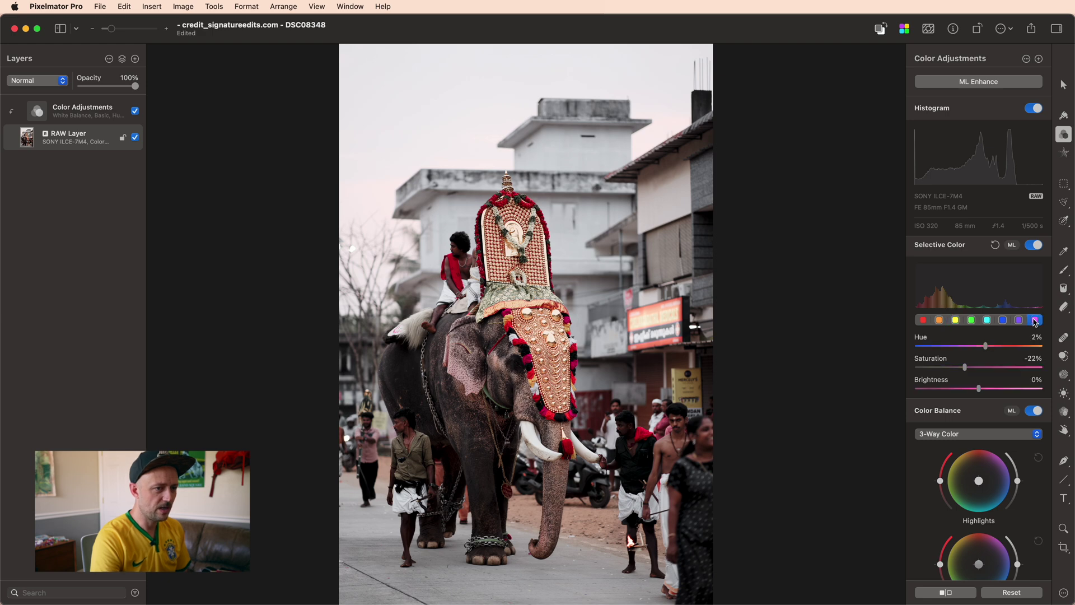
{"action": "left_click_drag", "start_coordinate": [980, 389], "coordinate": [1011, 392]}
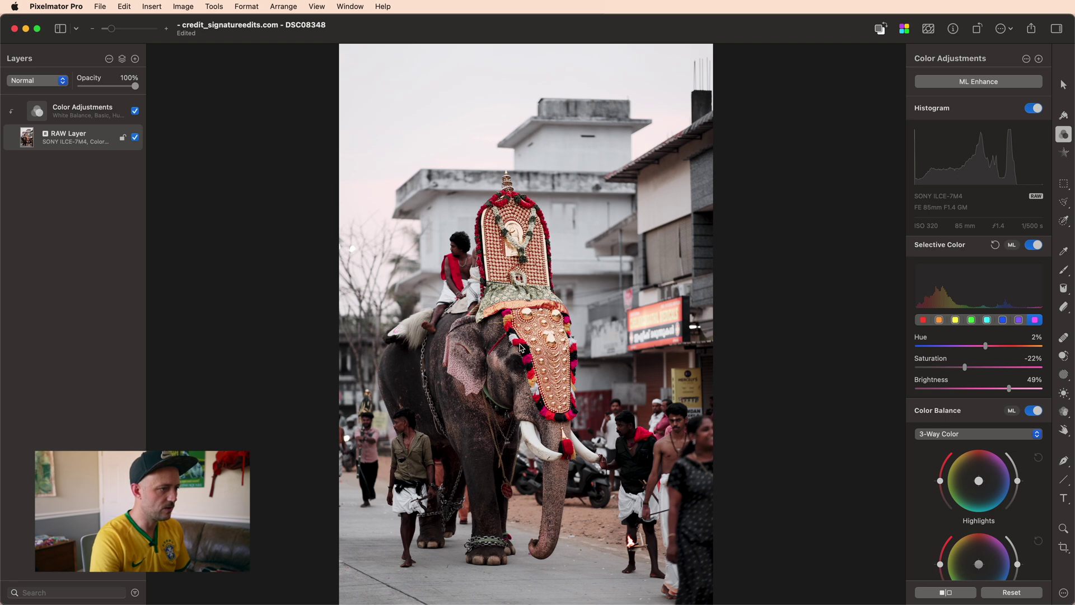
{"action": "left_click", "coordinate": [925, 594]}
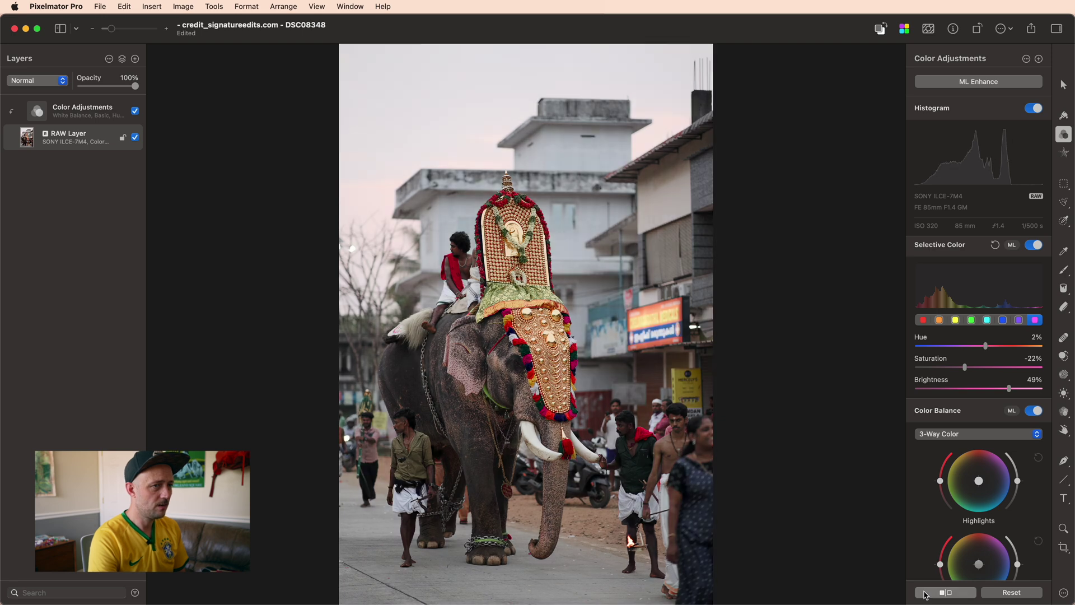
{"action": "left_click", "coordinate": [926, 594]}
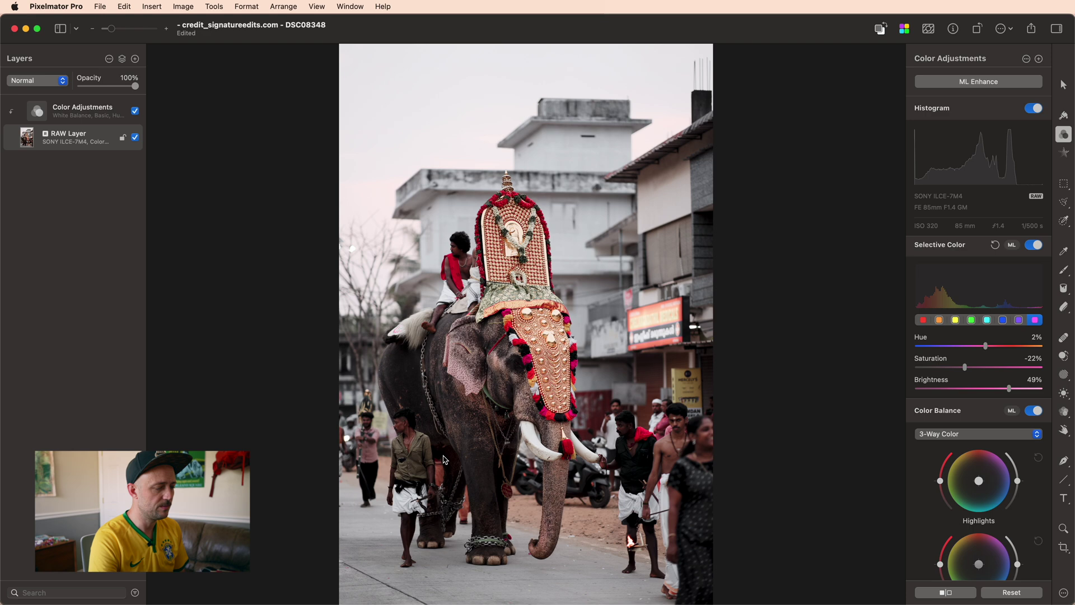
{"action": "mouse_move", "coordinate": [982, 456]}
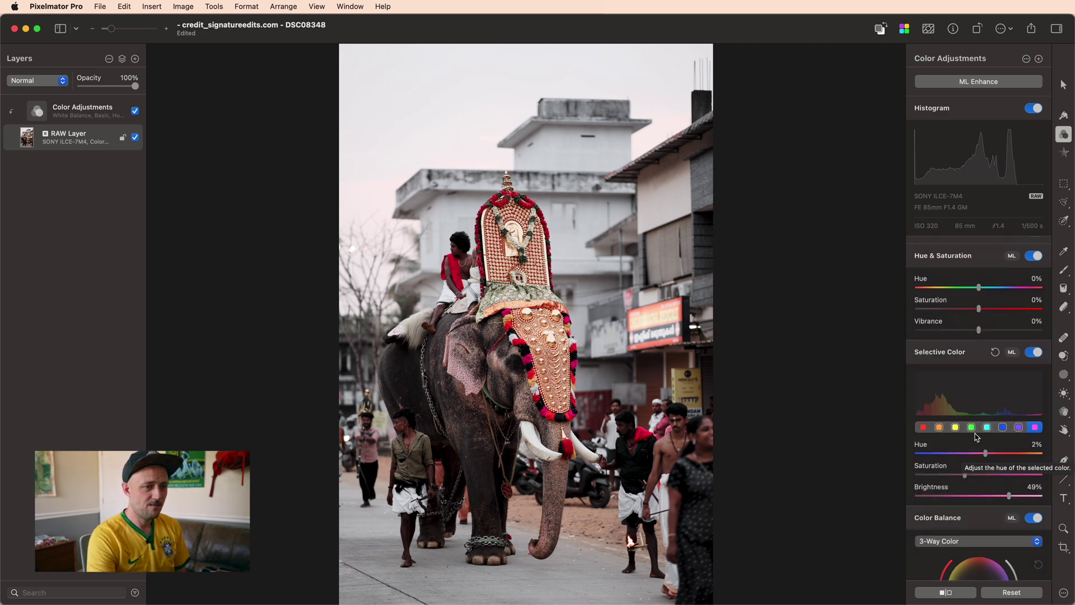
Step: Push green saturation to maximum, select the cyans, and bring up the Export Adjustments as LUT option
{"action": "left_click", "coordinate": [972, 428]}
{"action": "left_click_drag", "start_coordinate": [940, 480], "coordinate": [1055, 477]}
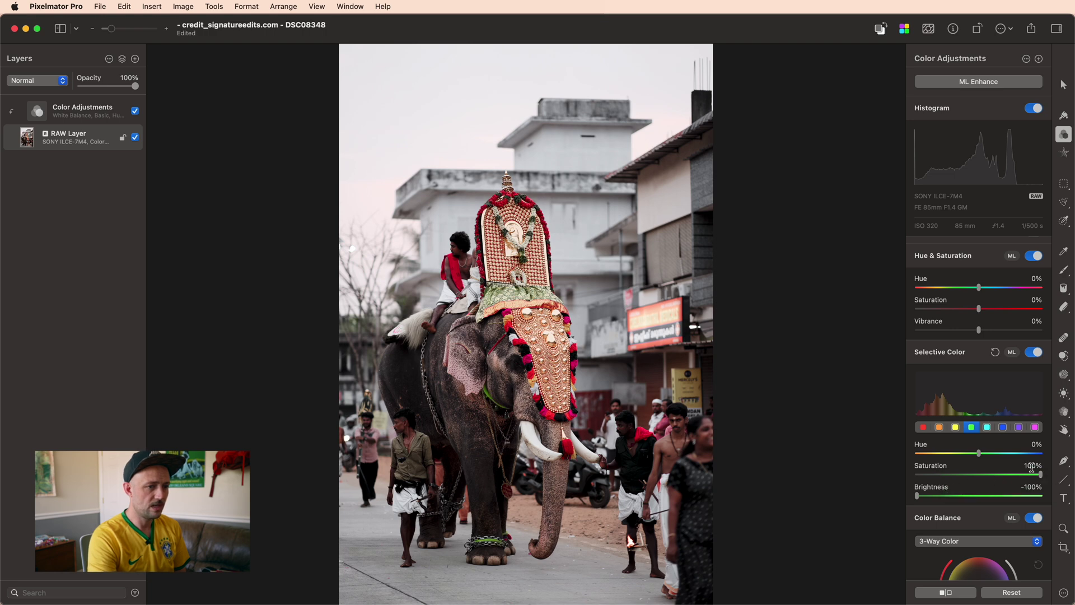
{"action": "left_click", "coordinate": [988, 428]}
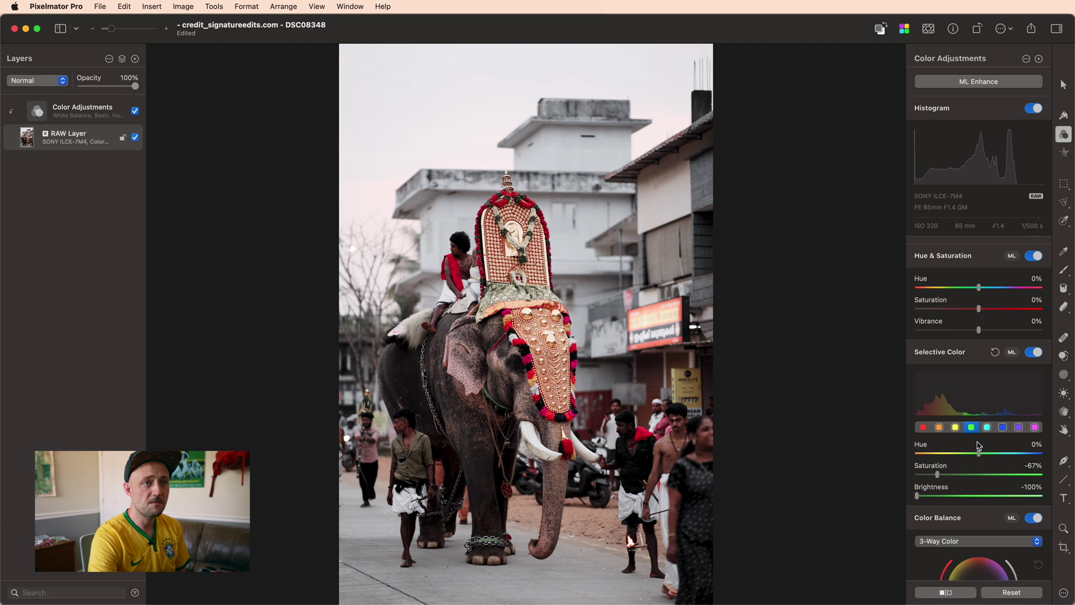
{"action": "left_click", "coordinate": [1026, 59]}
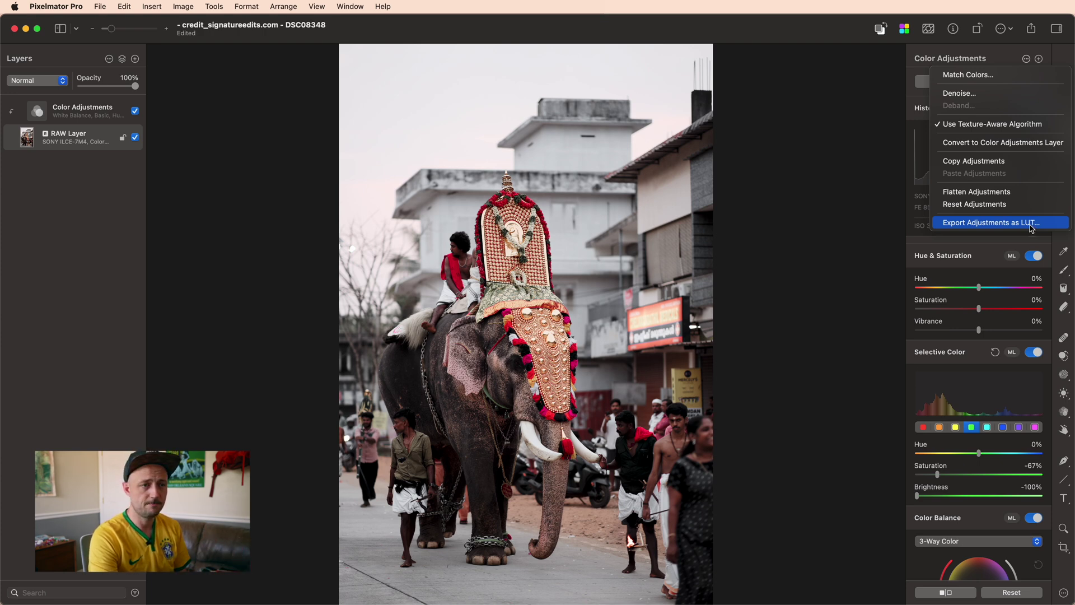
Step: Dismiss the Color Adjustments options menu, leaving the LUT unexported
{"action": "left_click", "coordinate": [1027, 65]}
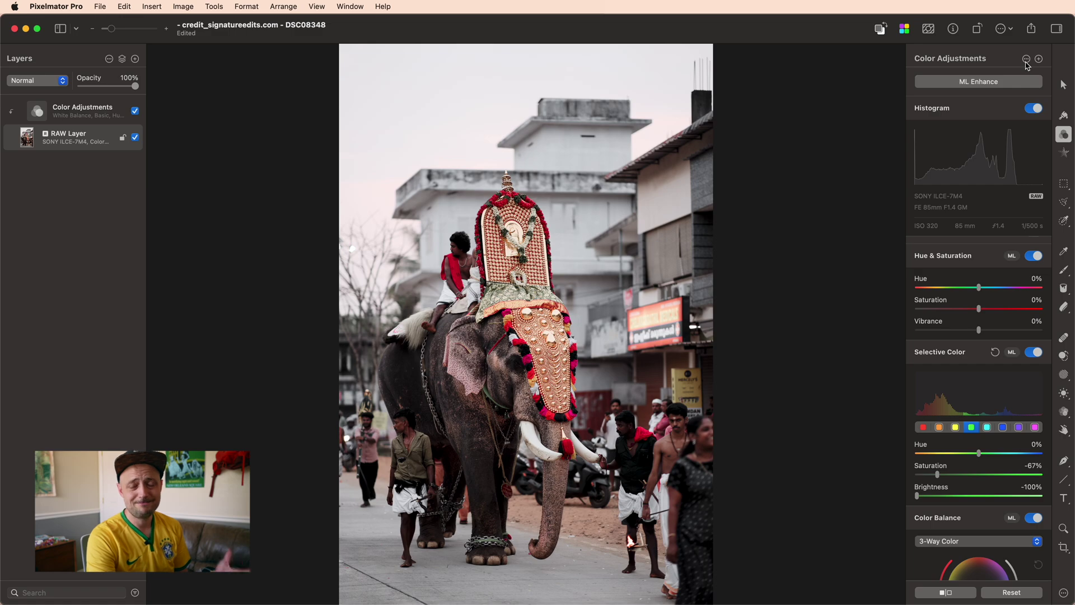